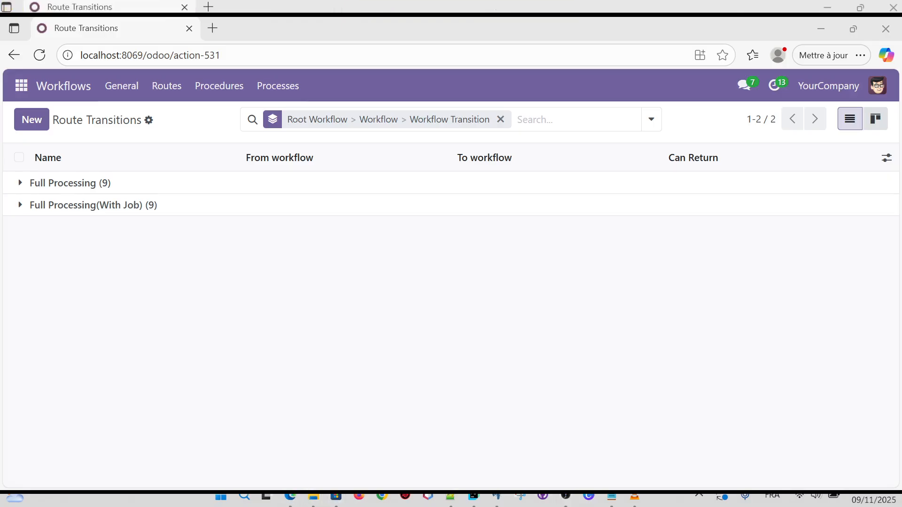
# Return to Edge and reopen the Route Transitions list grouped into Full Processing and Full Processing(With Job).
pyautogui.click(290, 498)
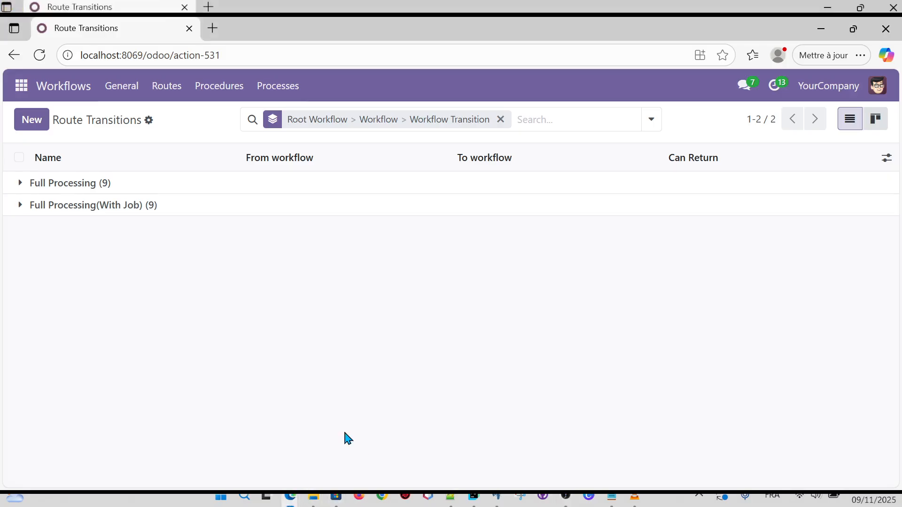
pyautogui.click(170, 88)
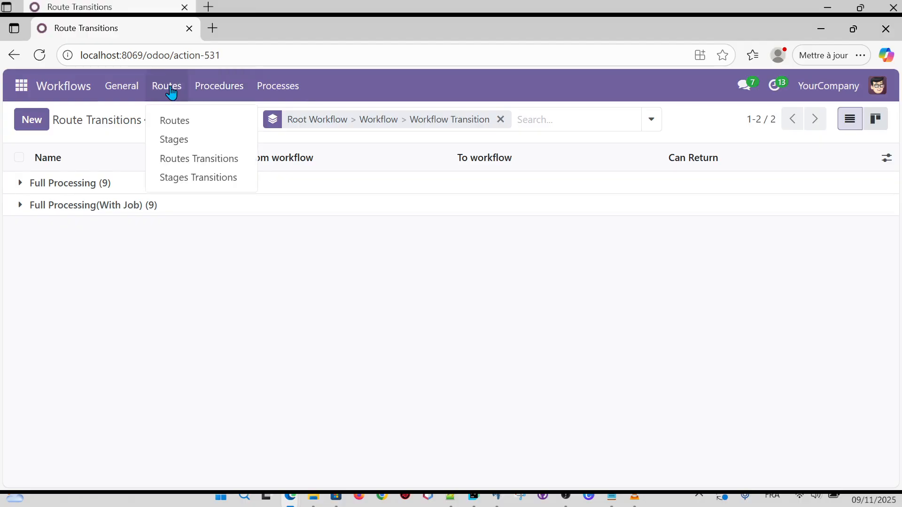
pyautogui.click(195, 159)
# Start a new Route Transition and review the From workflow and To workflow phase options.
pyautogui.click(30, 121)
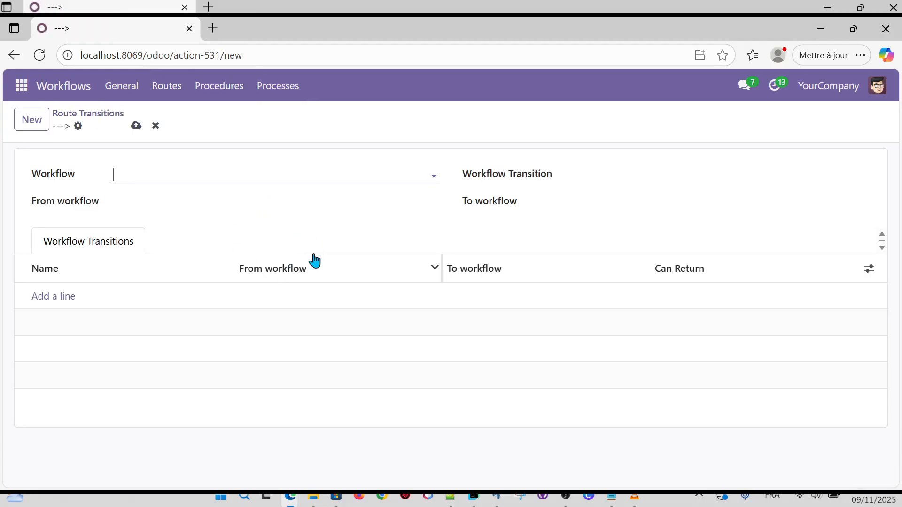
pyautogui.click(278, 199)
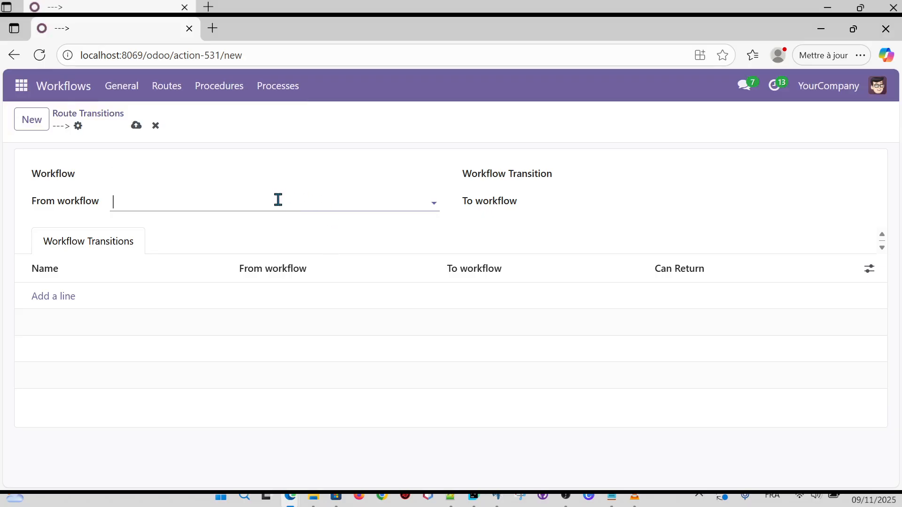
pyautogui.click(584, 202)
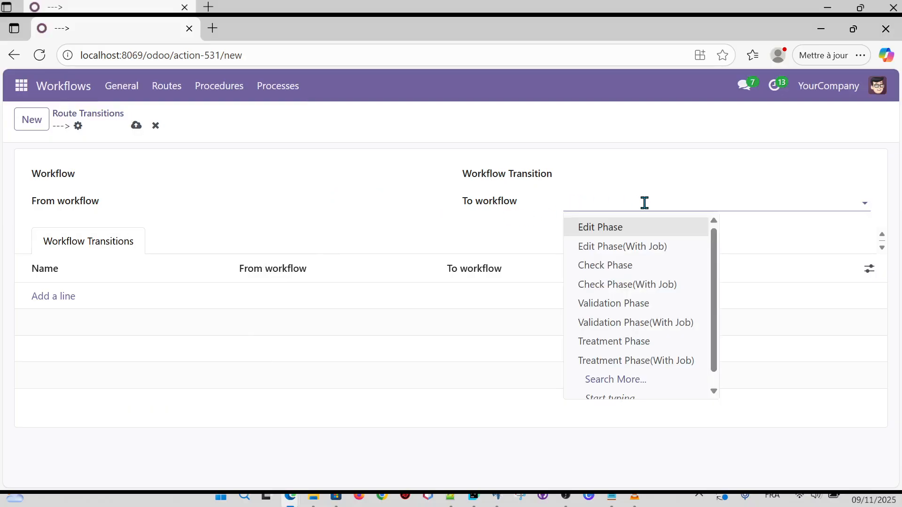
pyautogui.click(241, 200)
pyautogui.click(646, 197)
# Review the Workflow and Workflow Transition choices, leaving both fields empty.
pyautogui.click(138, 174)
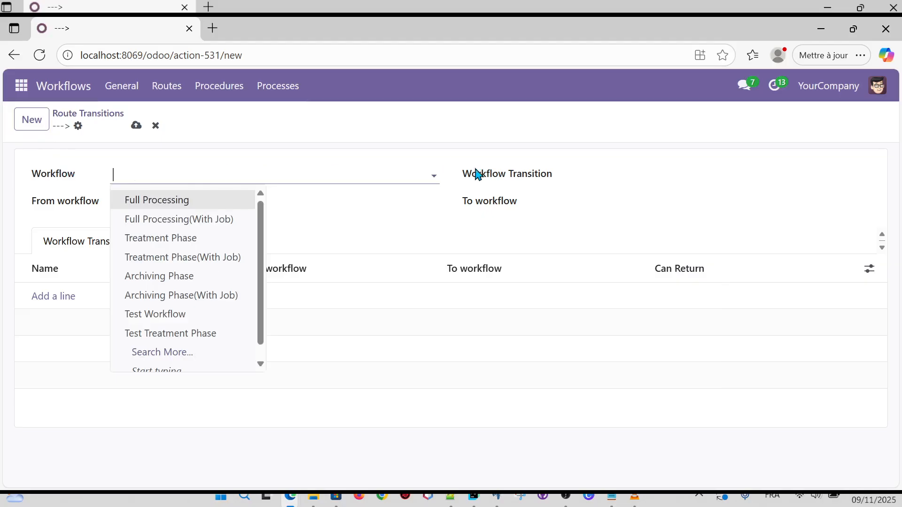
pyautogui.click(642, 179)
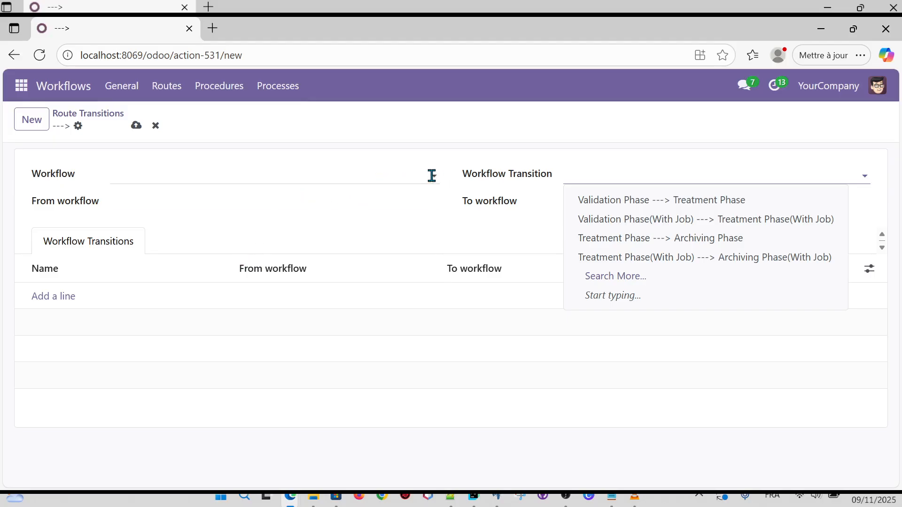
pyautogui.click(430, 174)
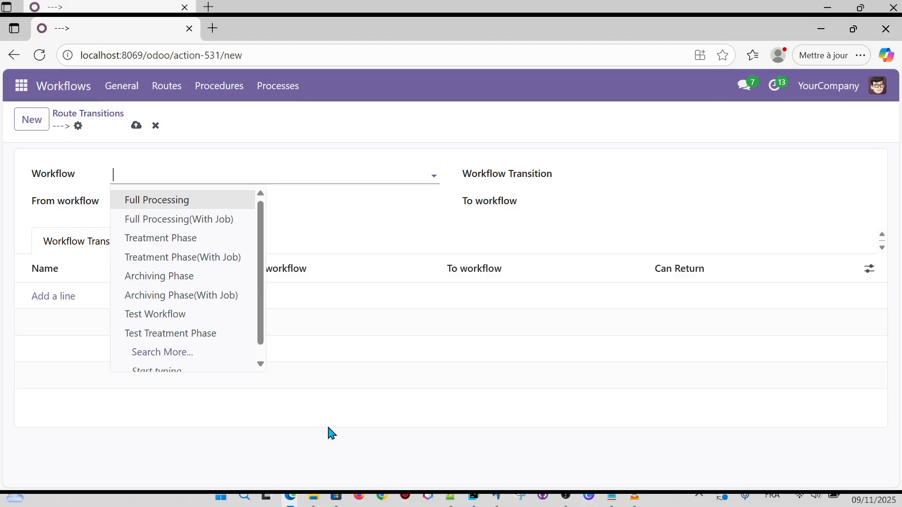
pyautogui.click(331, 437)
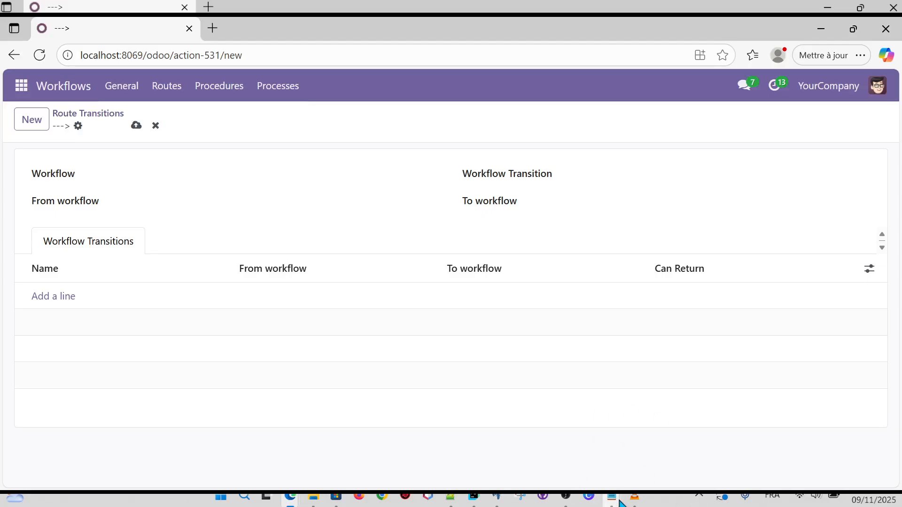
# Switch to example workflow routes.txt in Notepad and highlight the Test Basic Workflow line.
pyautogui.click(566, 498)
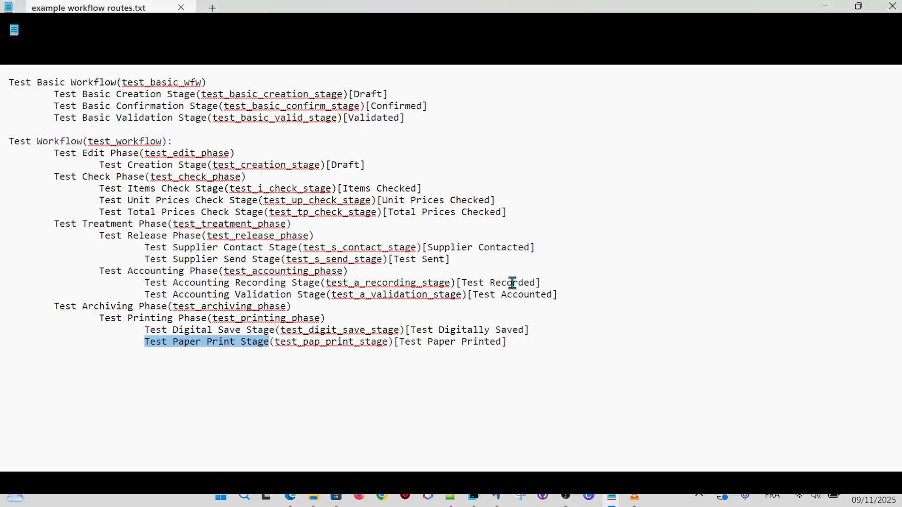
pyautogui.click(479, 165)
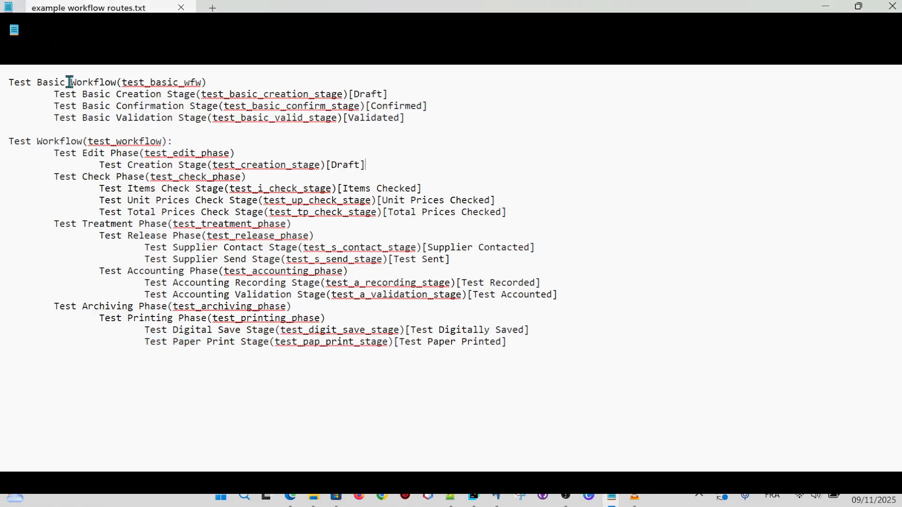
pyautogui.tripleClick(13, 78)
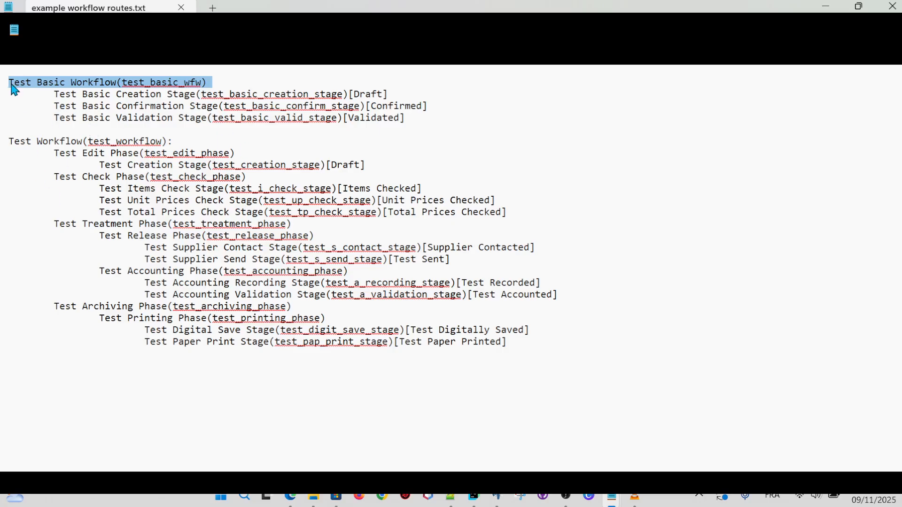
pyautogui.click(263, 95)
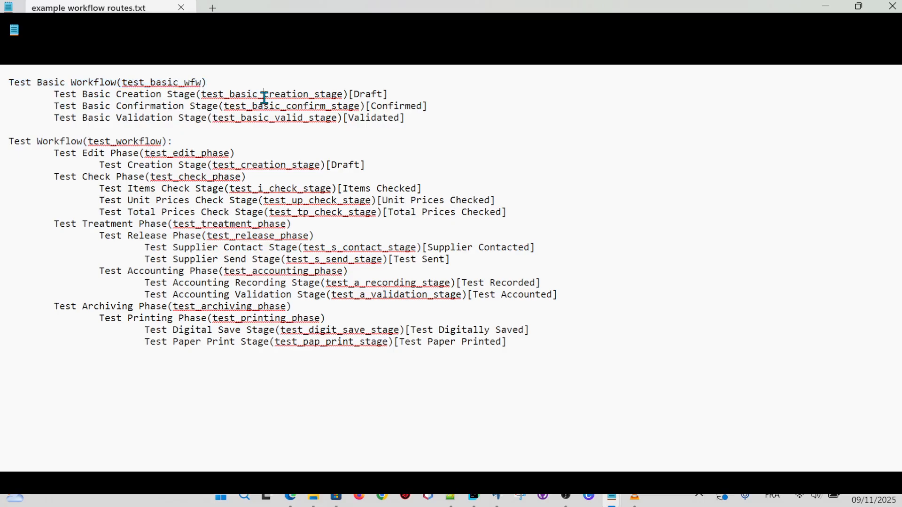
pyautogui.moveTo(10, 83); pyautogui.dragTo(119, 82)
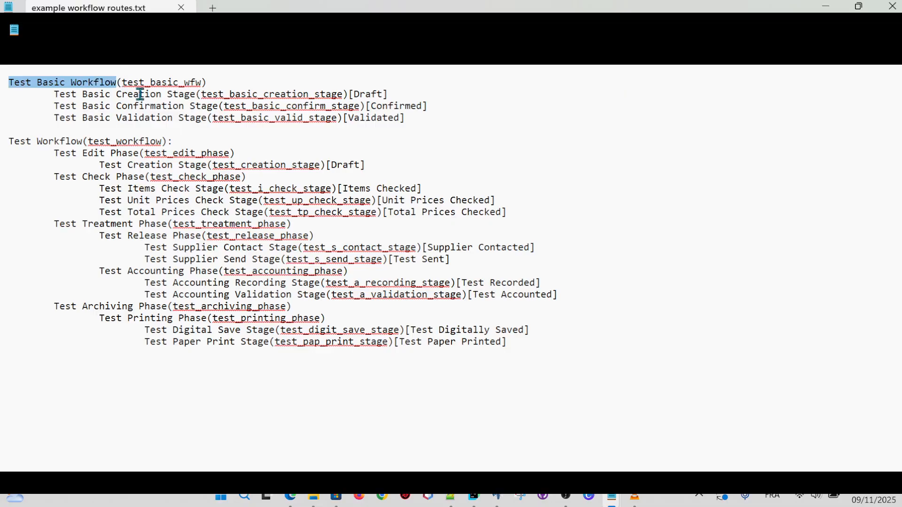
pyautogui.click(230, 82)
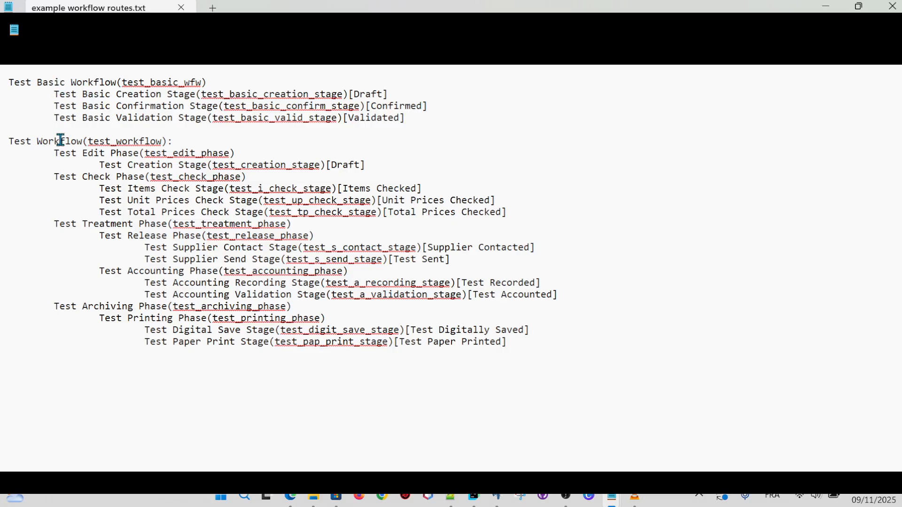
pyautogui.tripleClick(5, 142)
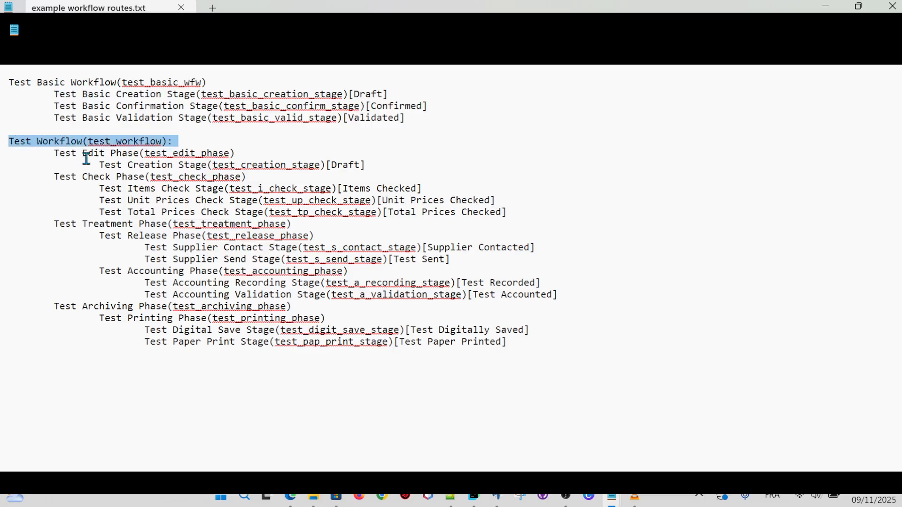
pyautogui.click(101, 153)
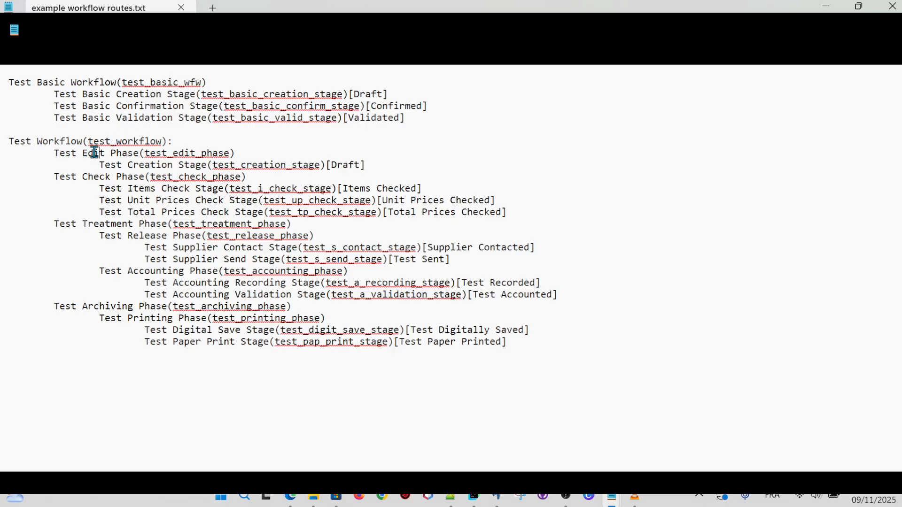
pyautogui.click(297, 145)
pyautogui.click(95, 153)
pyautogui.click(384, 169)
pyautogui.click(93, 151)
pyautogui.click(124, 271)
pyautogui.click(51, 305)
pyautogui.moveTo(9, 142); pyautogui.dragTo(86, 141)
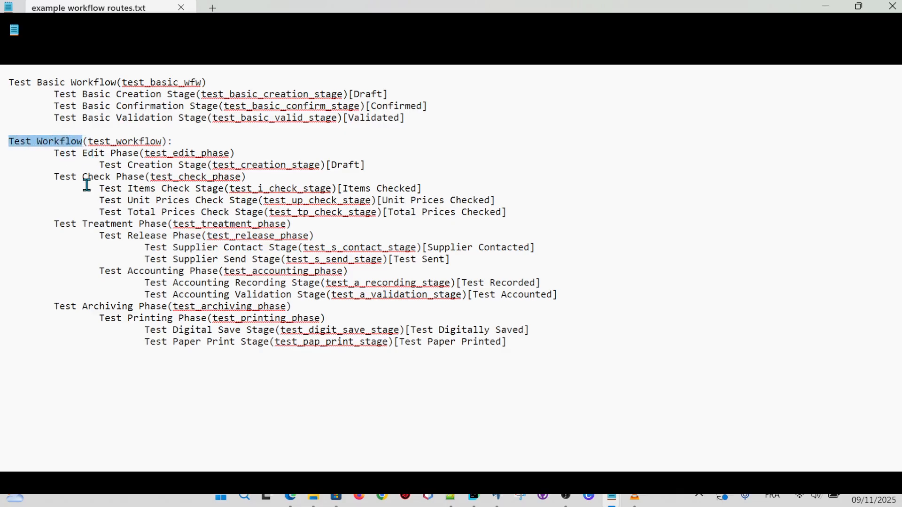
# Highlight the Test Accounting, Printing, Treatment and Archiving phase lines in the notes.
pyautogui.click(89, 151)
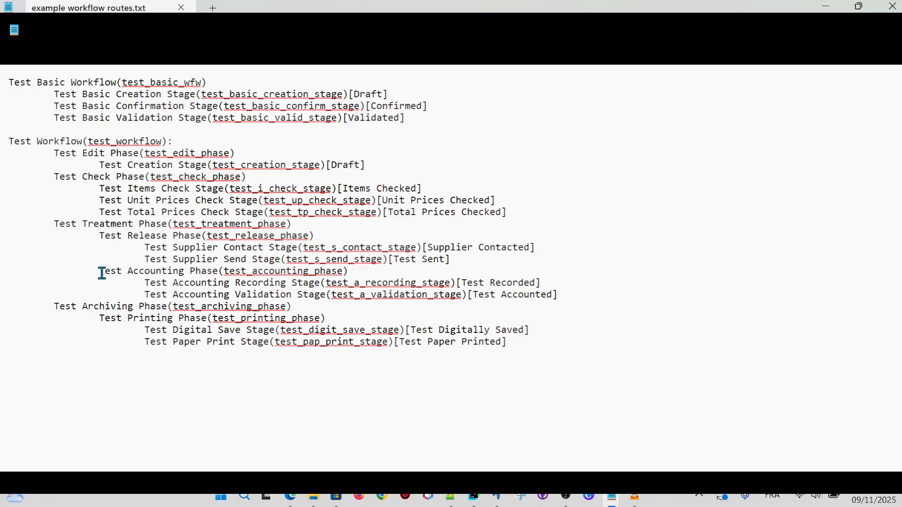
pyautogui.moveTo(99, 272); pyautogui.dragTo(362, 269)
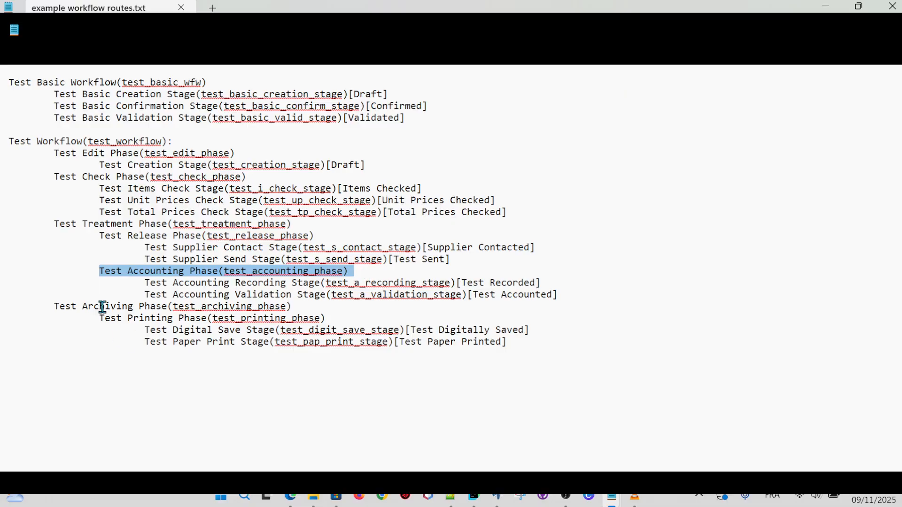
pyautogui.moveTo(99, 318); pyautogui.dragTo(335, 317)
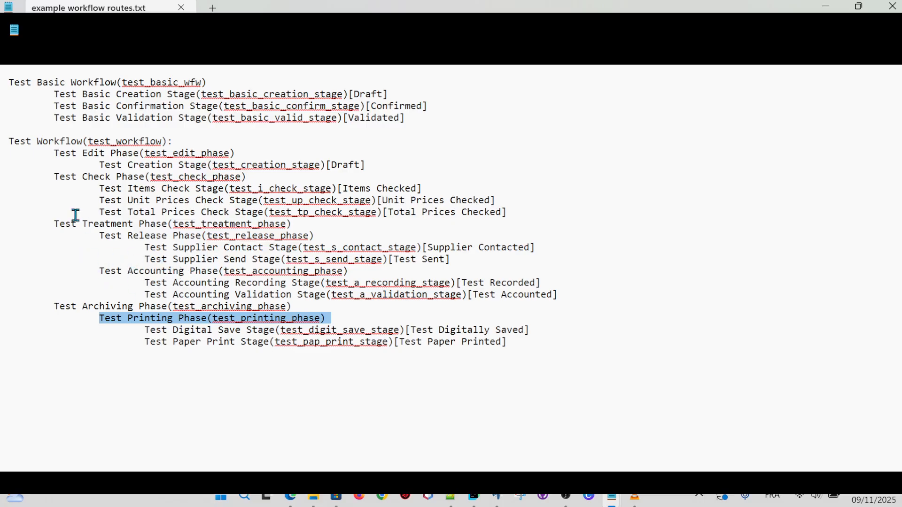
pyautogui.click(109, 371)
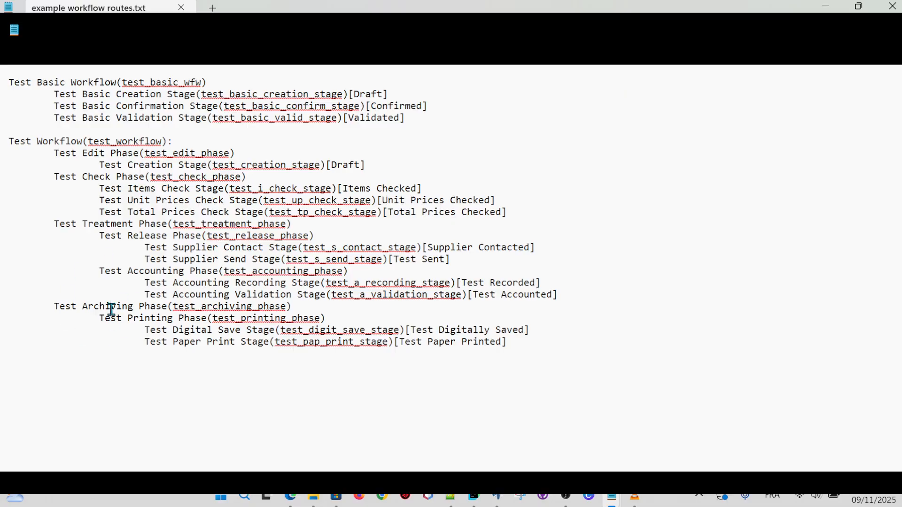
pyautogui.moveTo(55, 222); pyautogui.dragTo(299, 224)
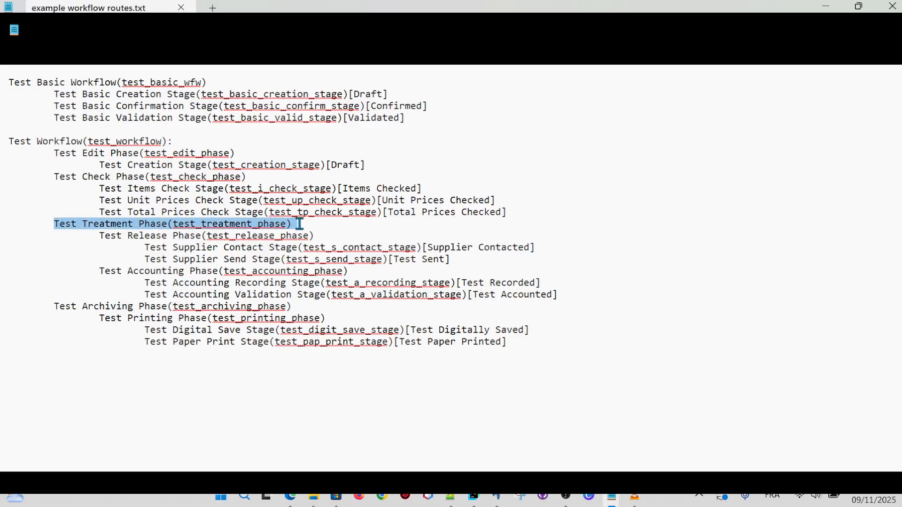
pyautogui.moveTo(55, 307); pyautogui.dragTo(291, 304)
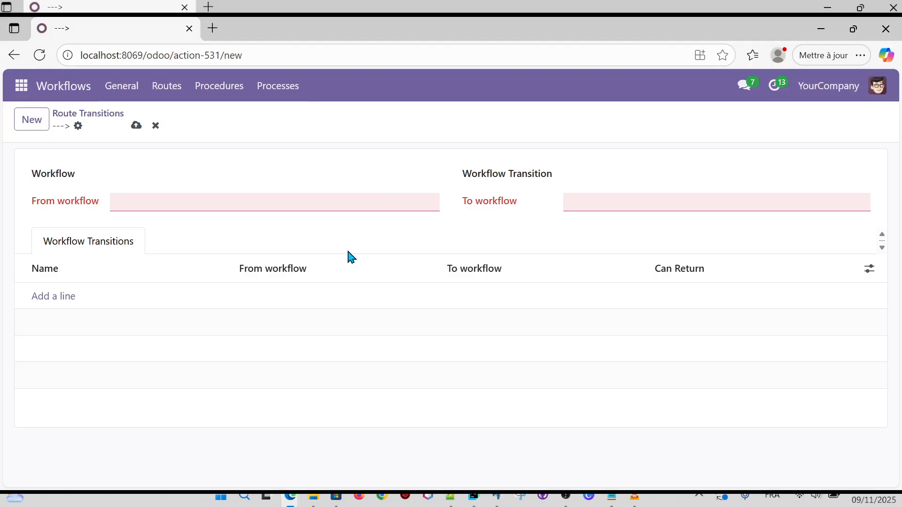
# Pick Full Processing as the Workflow, then erase it again.
pyautogui.click(255, 178)
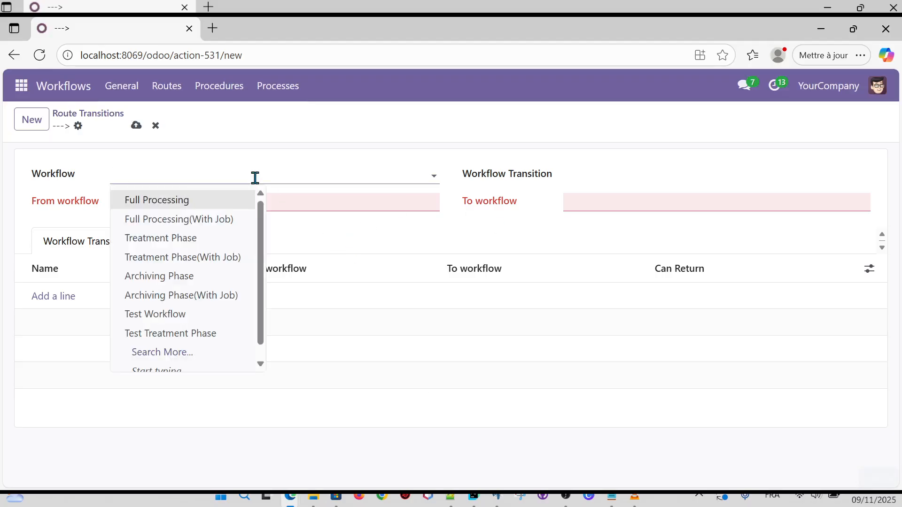
pyautogui.click(653, 226)
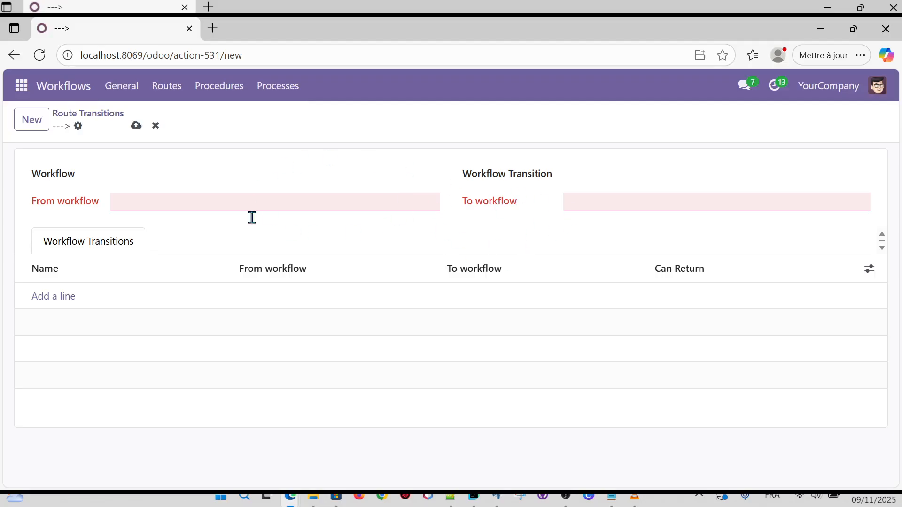
pyautogui.click(292, 170)
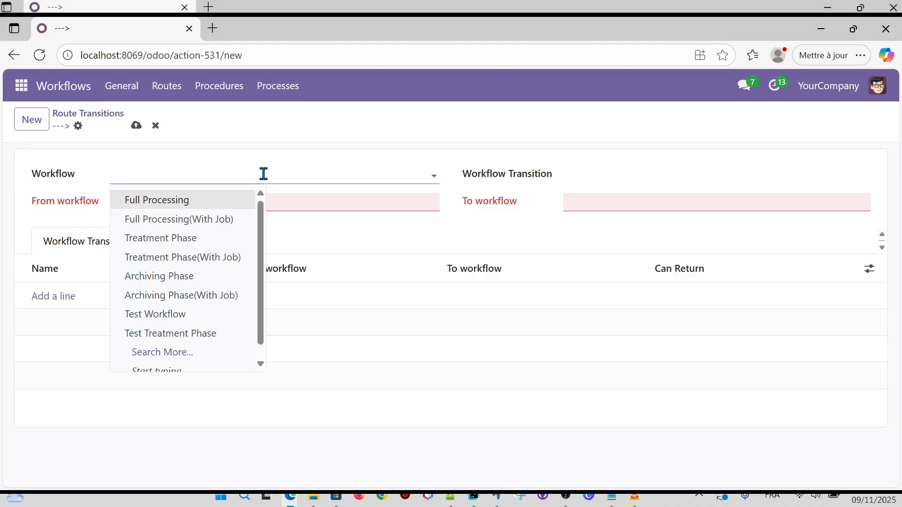
pyautogui.click(188, 201)
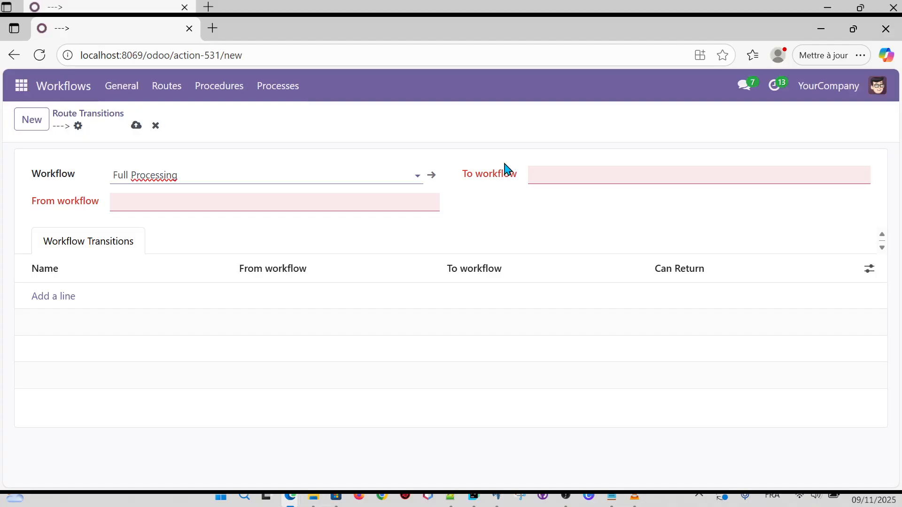
pyautogui.press('BackSpace')
pyautogui.press('BackSpace')
pyautogui.press('BackSpace')
pyautogui.press('BackSpace')
pyautogui.press('BackSpace')
pyautogui.press('BackSpace')
pyautogui.press('BackSpace')
pyautogui.press('BackSpace')
pyautogui.press('BackSpace')
pyautogui.press('BackSpace')
pyautogui.press('BackSpace')
pyautogui.press('BackSpace')
pyautogui.press('BackSpace')
pyautogui.press('BackSpace')
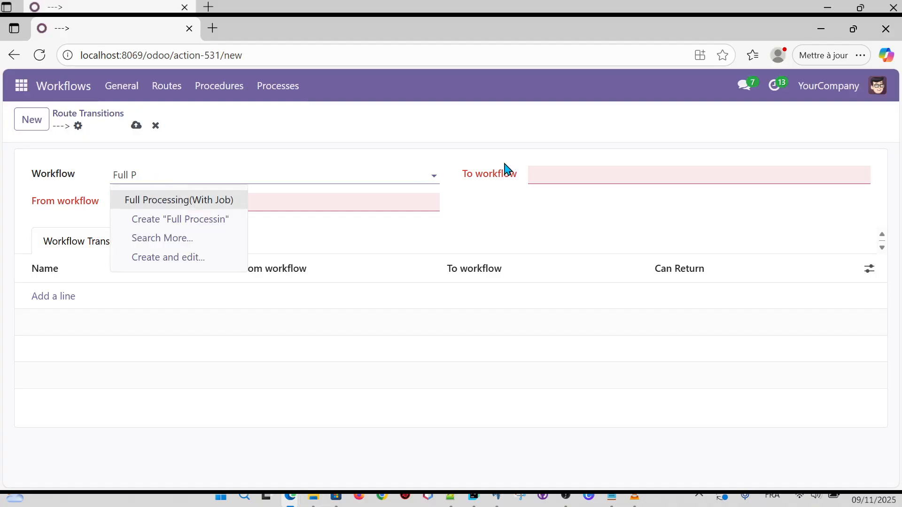
pyautogui.click(416, 239)
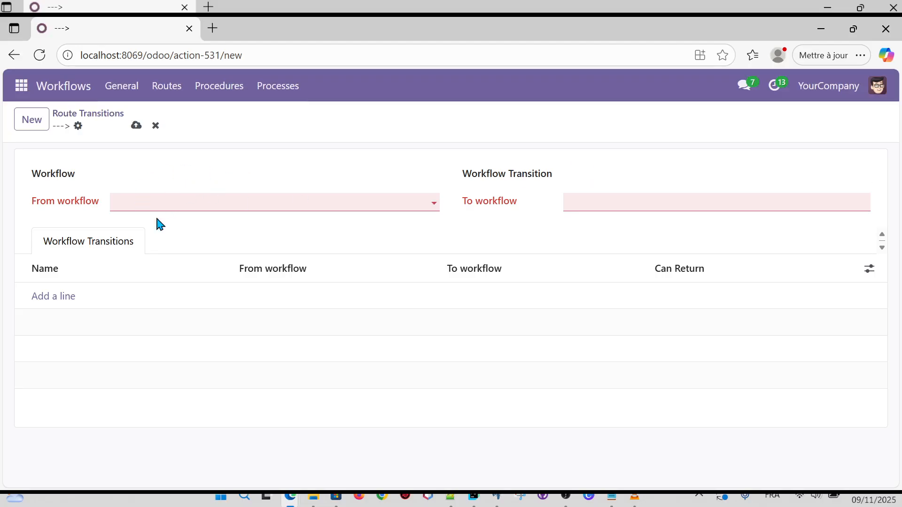
# Review the From and To workflow phase options, then set Workflow to Full Processing.
pyautogui.click(215, 202)
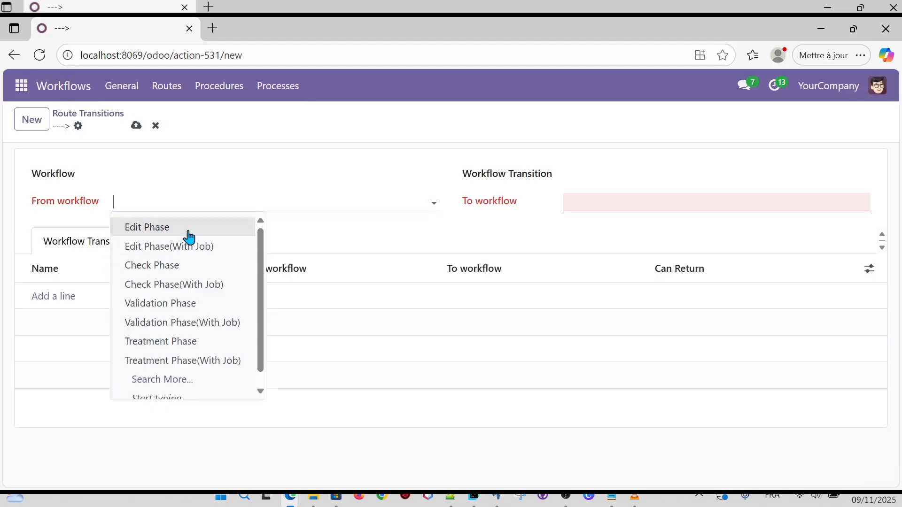
pyautogui.click(603, 201)
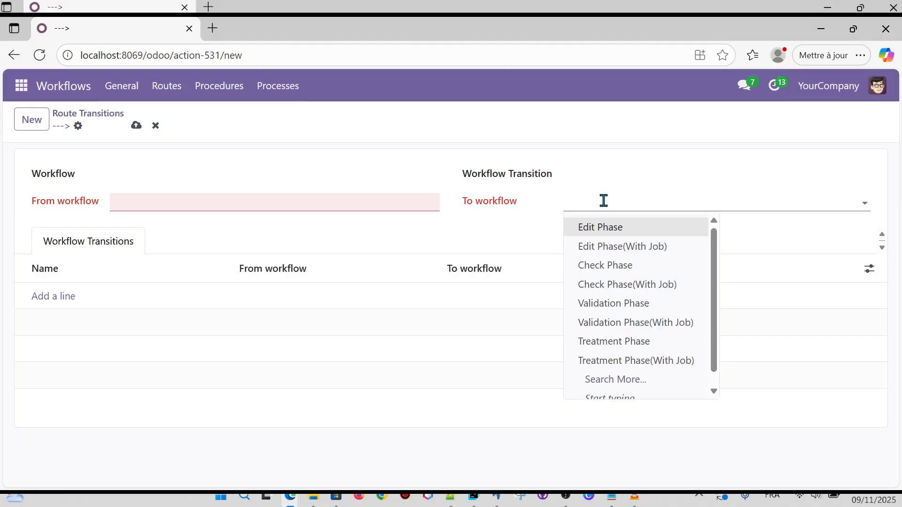
pyautogui.click(234, 177)
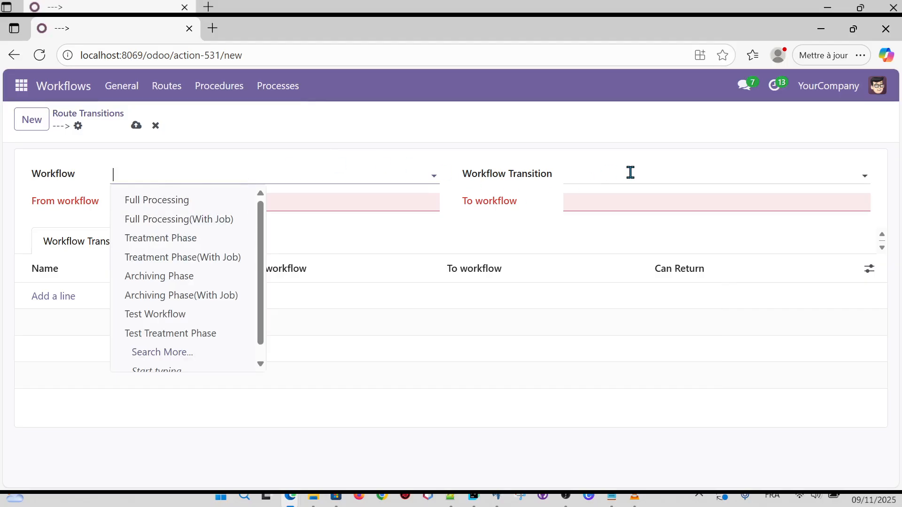
pyautogui.click(350, 206)
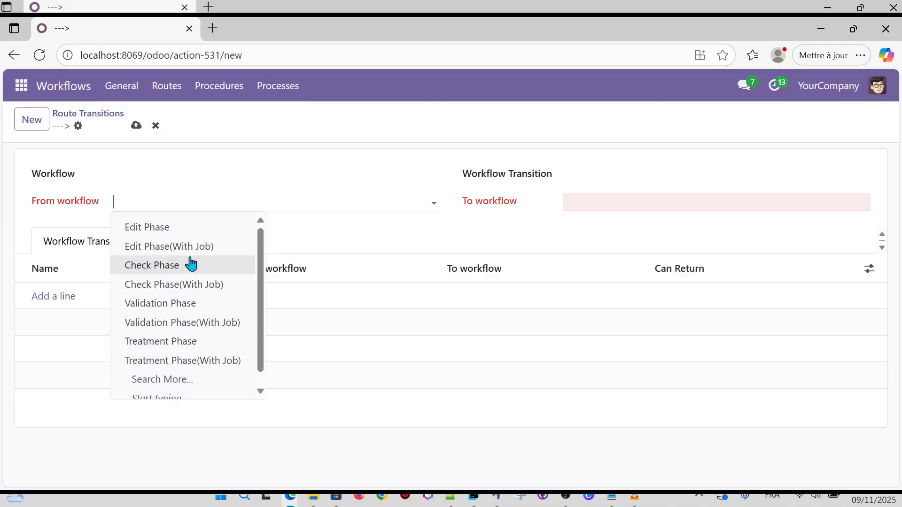
pyautogui.click(613, 200)
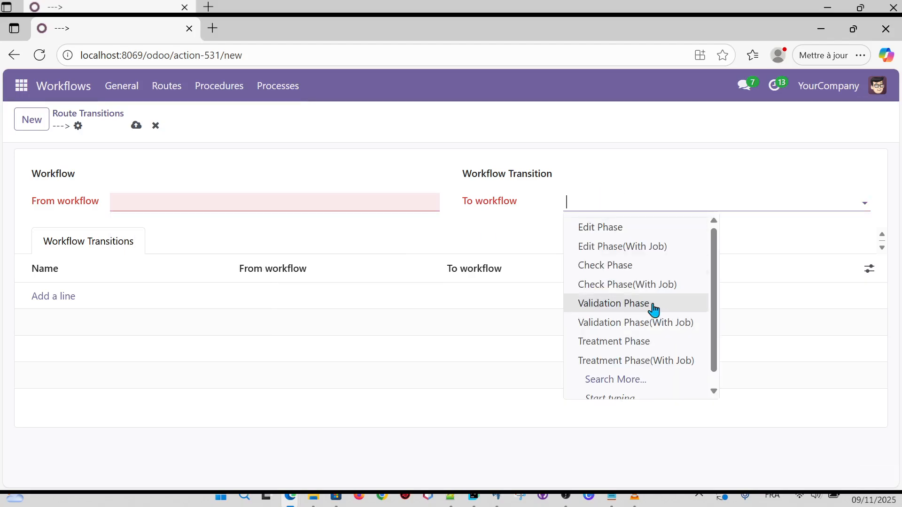
pyautogui.click(192, 175)
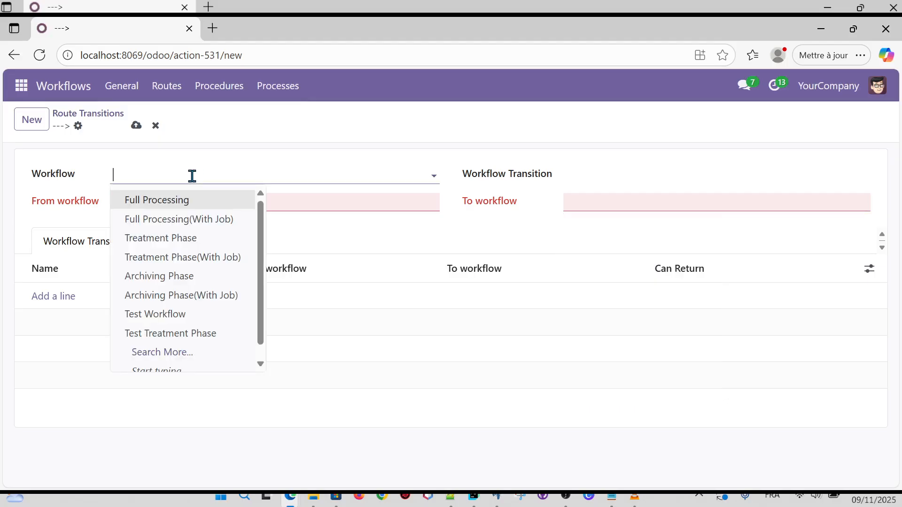
pyautogui.click(183, 201)
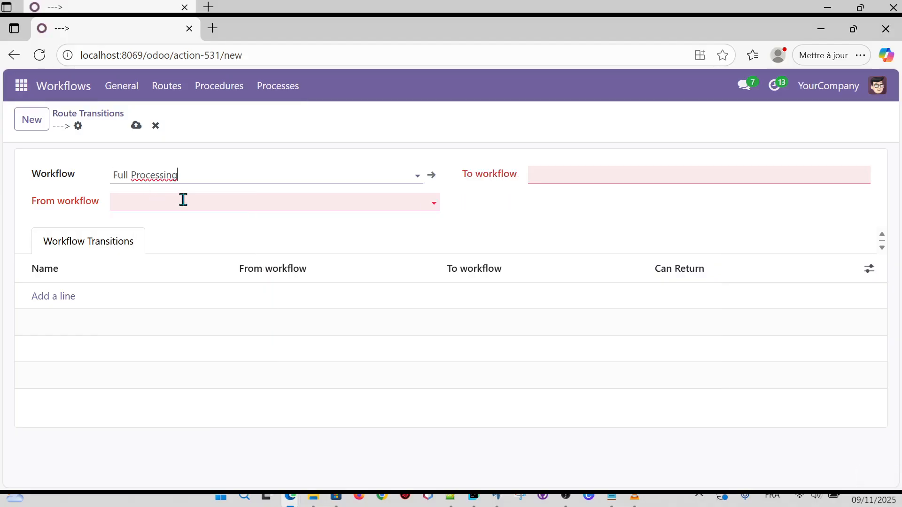
# Check Full Processing's starting and destination phases, then delete Full Processing from the Workflow field.
pyautogui.click(181, 199)
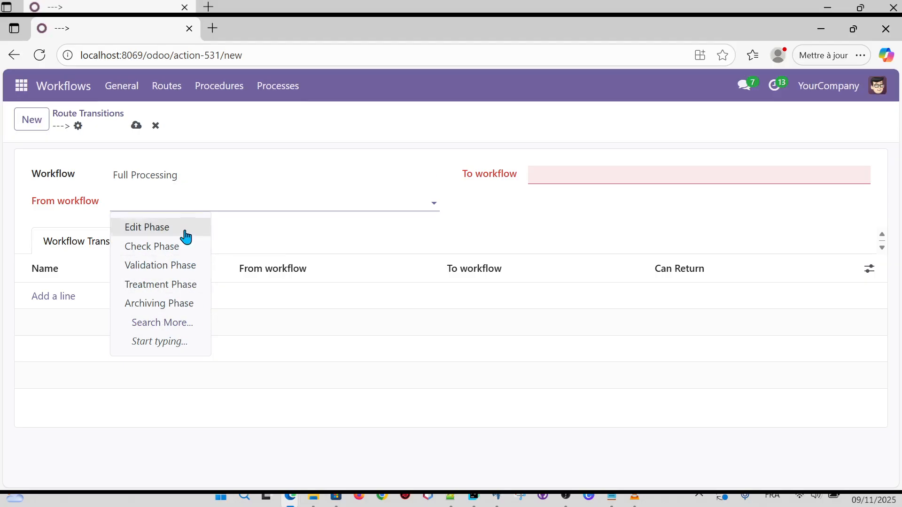
pyautogui.click(162, 175)
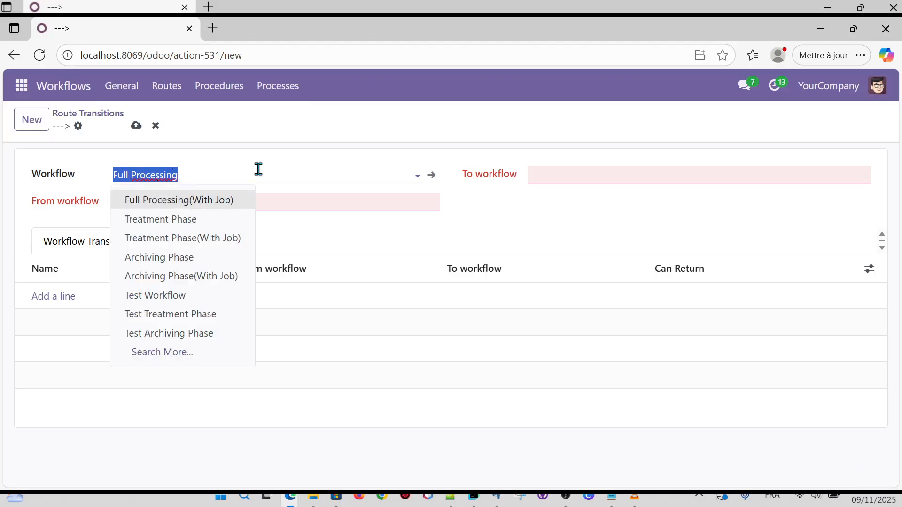
pyautogui.click(638, 179)
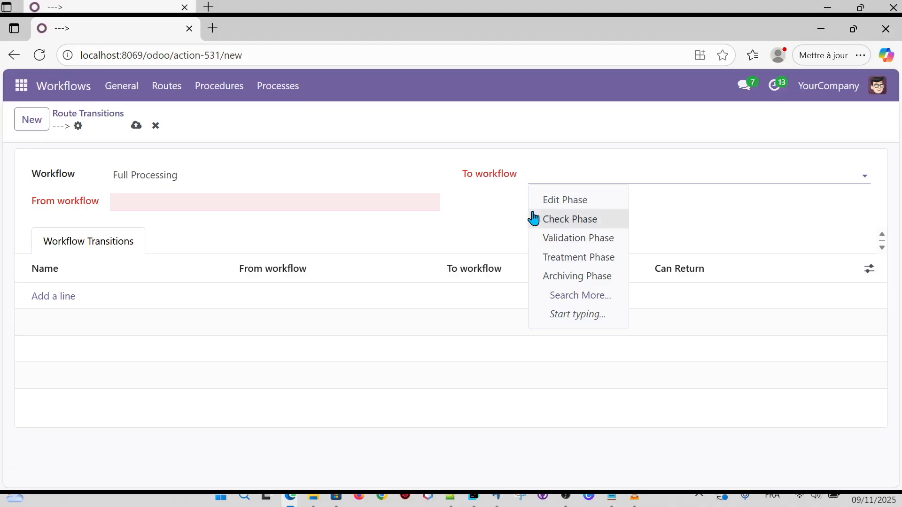
pyautogui.click(245, 181)
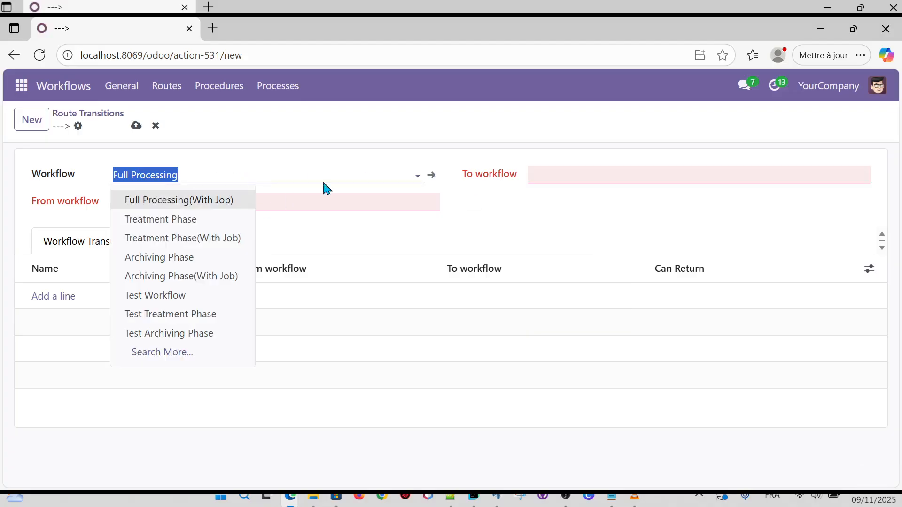
pyautogui.click(487, 210)
pyautogui.click(251, 182)
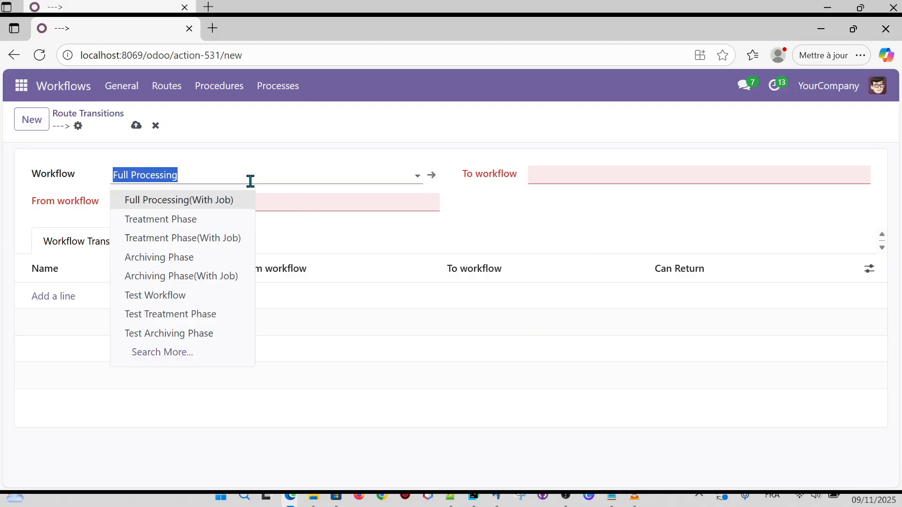
pyautogui.press('BackSpace')
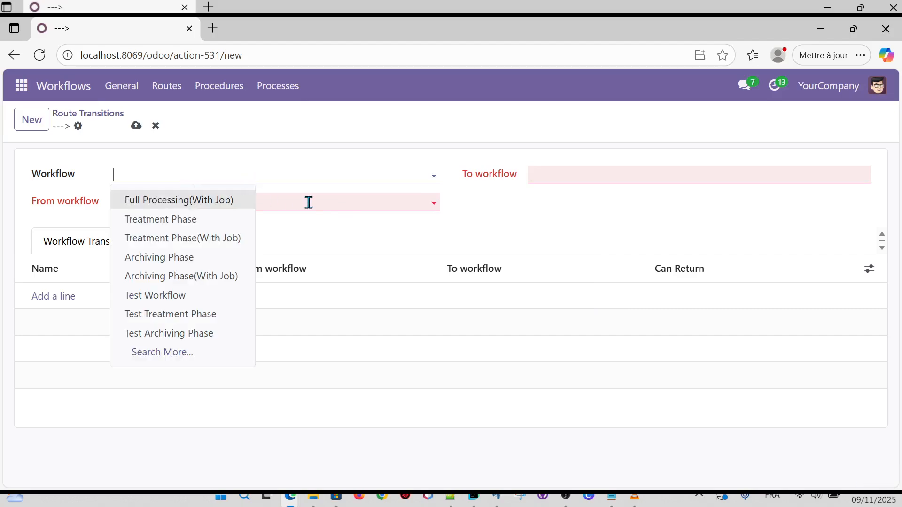
pyautogui.click(309, 203)
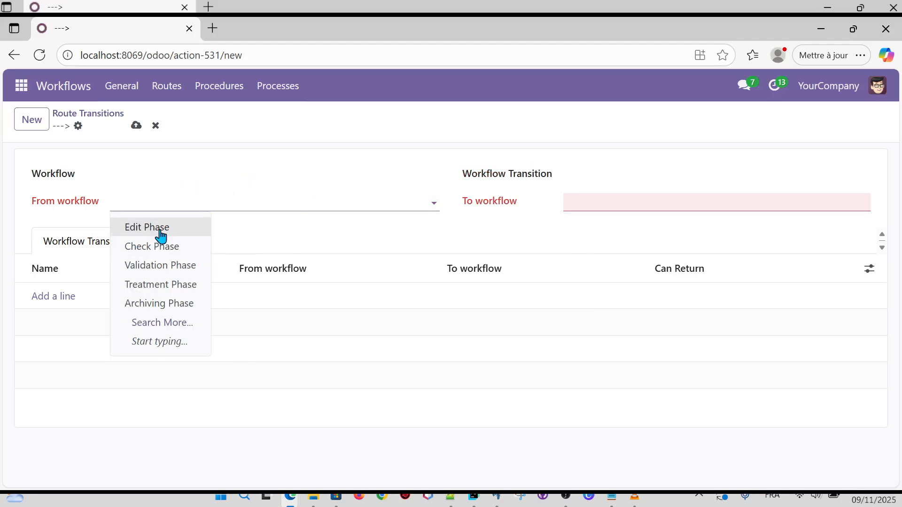
# Set From workflow to Edit Phase, review the alternatives, then remove it and reopen the Workflow list.
pyautogui.click(161, 227)
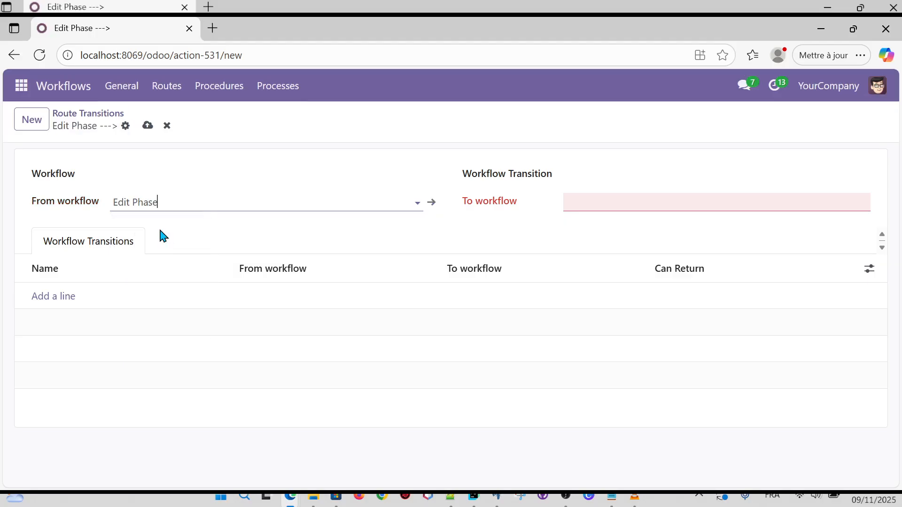
pyautogui.click(219, 173)
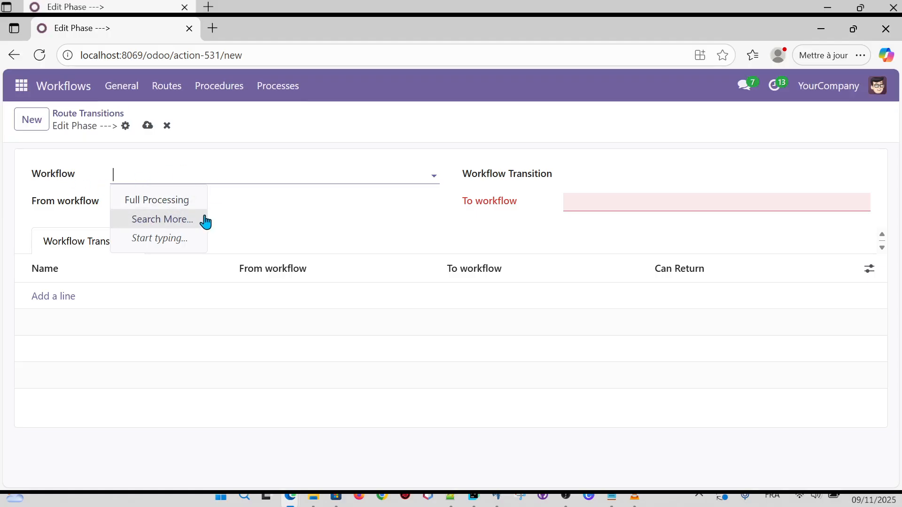
pyautogui.click(250, 206)
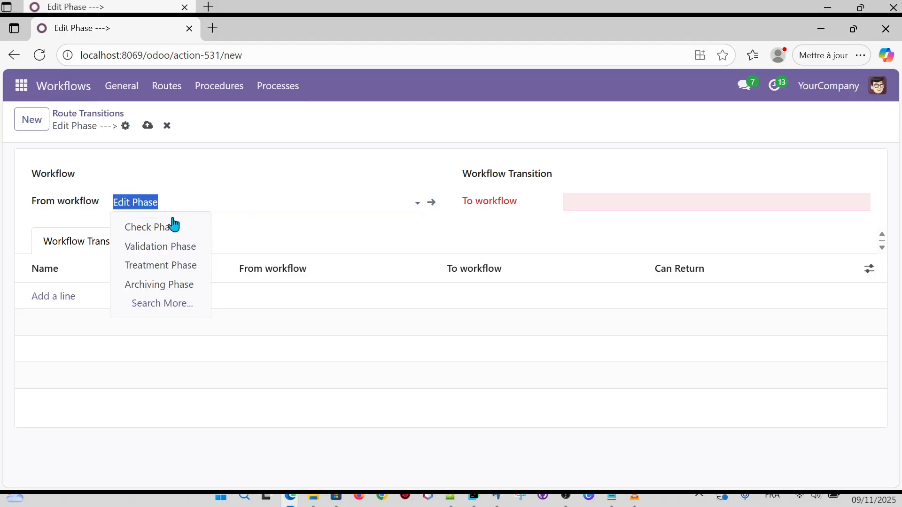
pyautogui.click(472, 230)
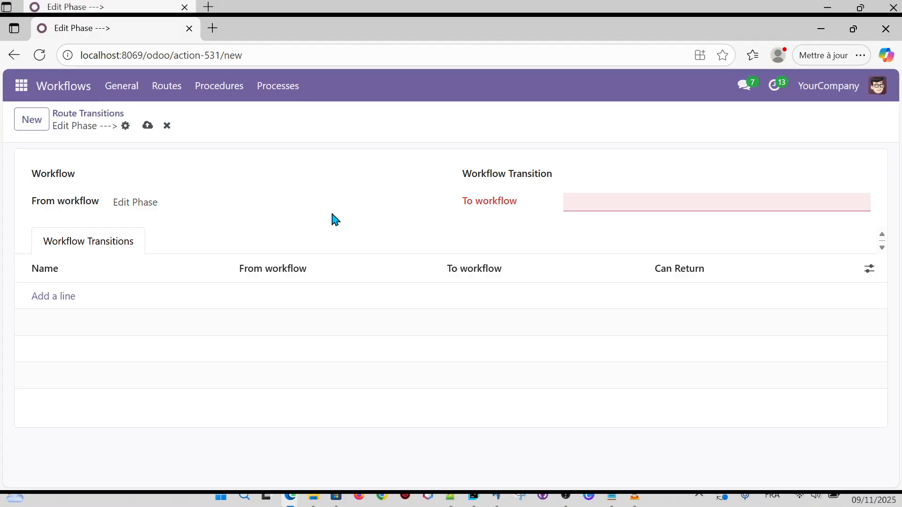
pyautogui.click(188, 205)
pyautogui.press('BackSpace')
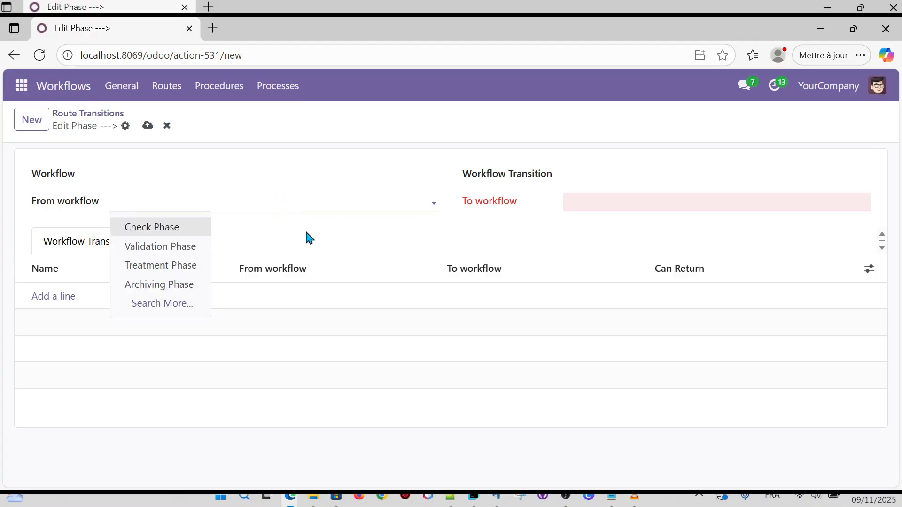
pyautogui.click(178, 176)
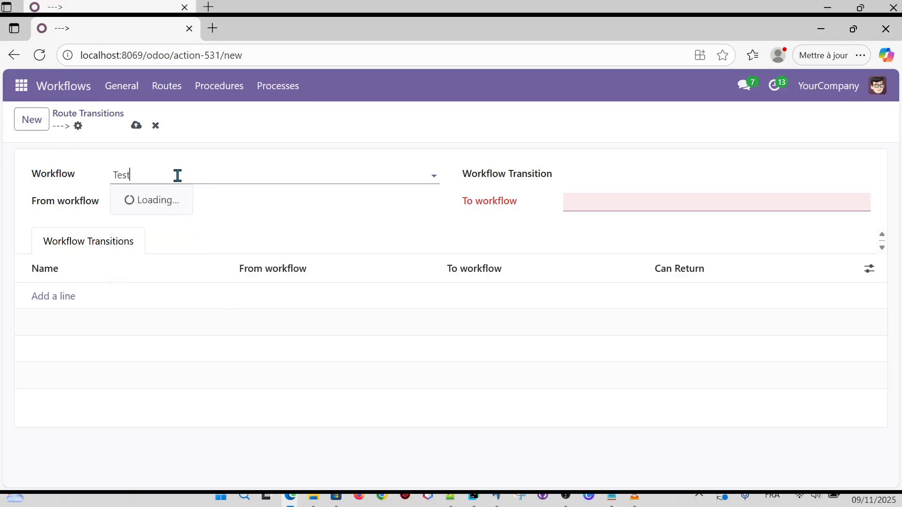
# Save a Test Workflow route transition from Test Edit Phase to Test Check Phase.
pyautogui.click(172, 200)
pyautogui.click(196, 206)
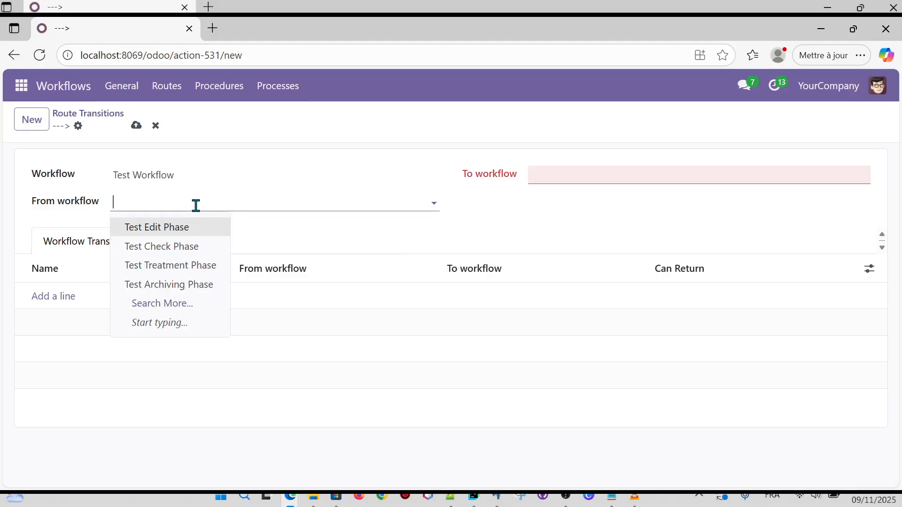
pyautogui.write('test_edit')
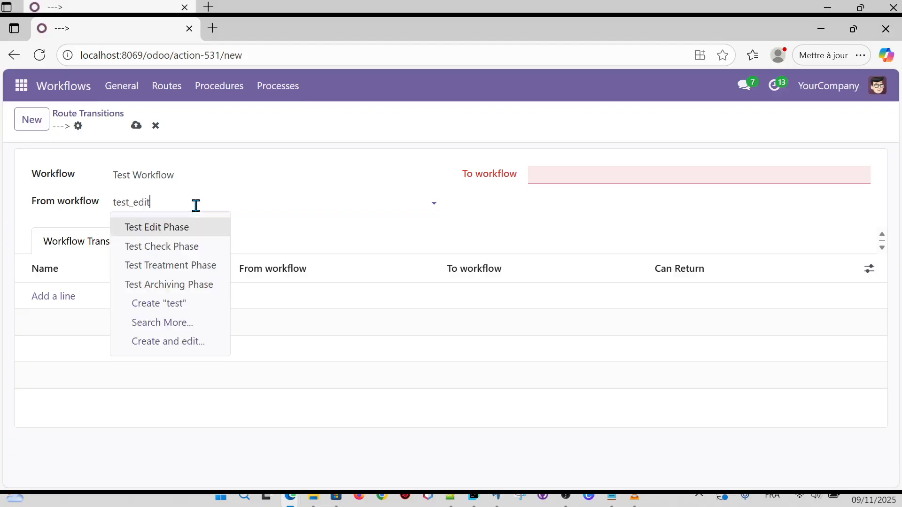
pyautogui.click(184, 232)
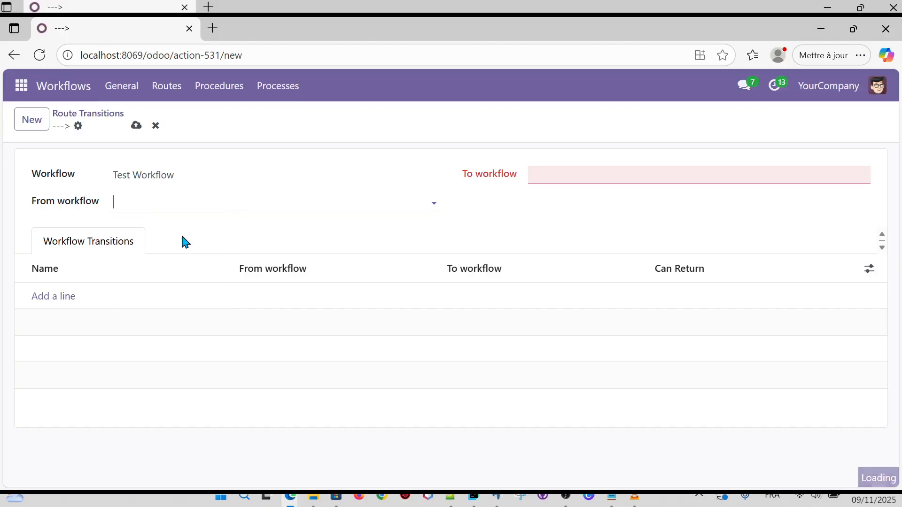
pyautogui.click(629, 180)
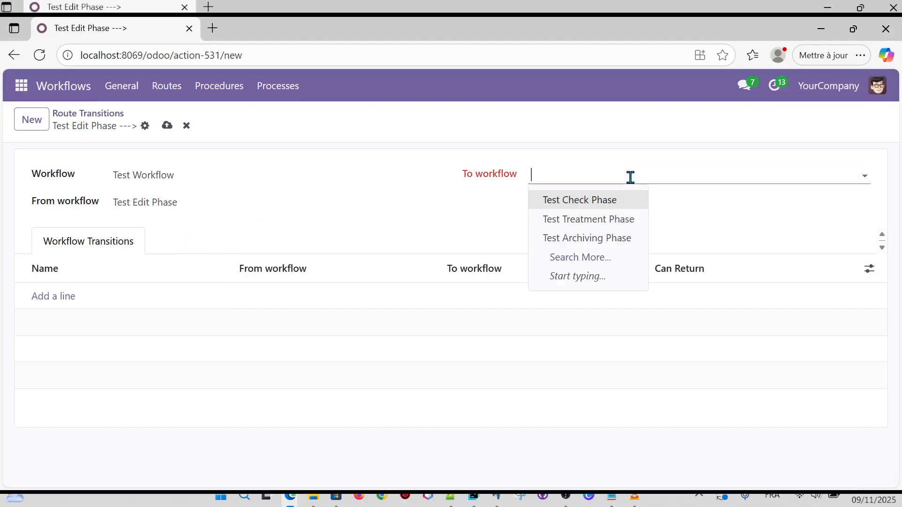
pyautogui.click(613, 203)
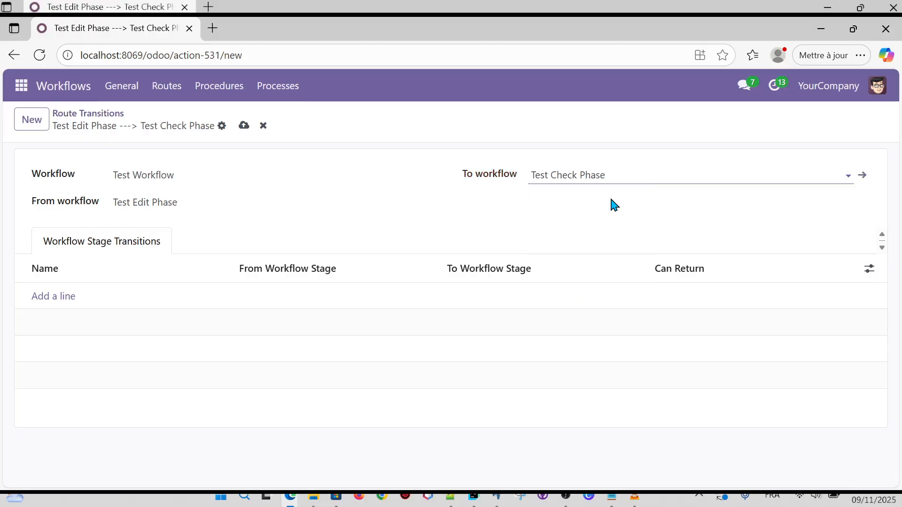
pyautogui.click(243, 126)
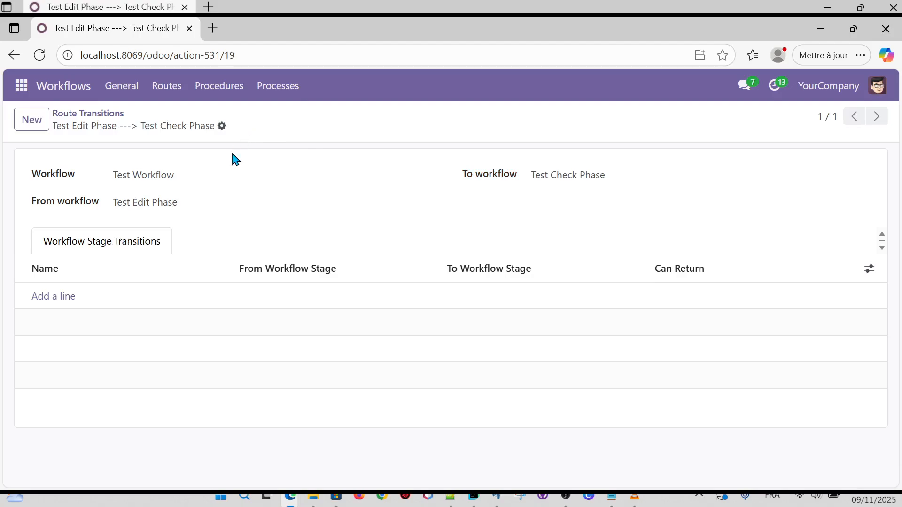
pyautogui.click(34, 123)
# Save a Test Workflow route transition from Test Check Phase to Test Treatment Phase.
pyautogui.click(236, 173)
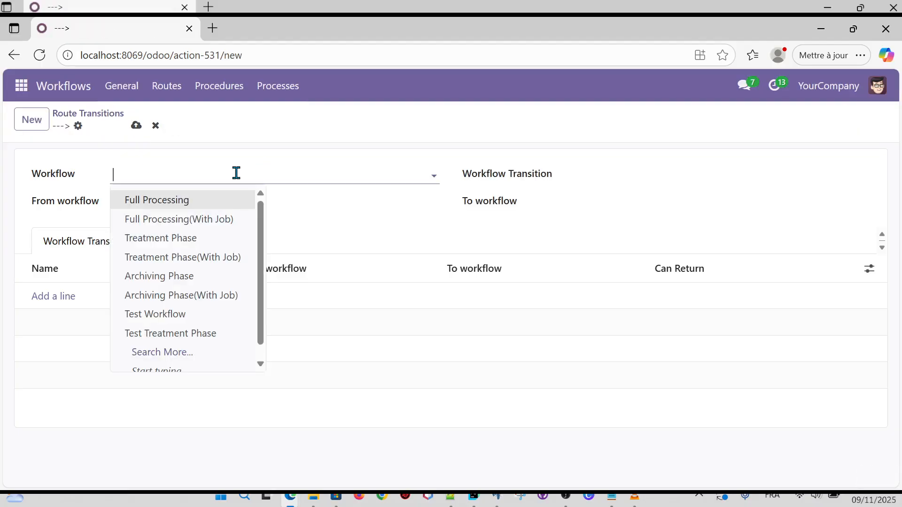
pyautogui.write('Test')
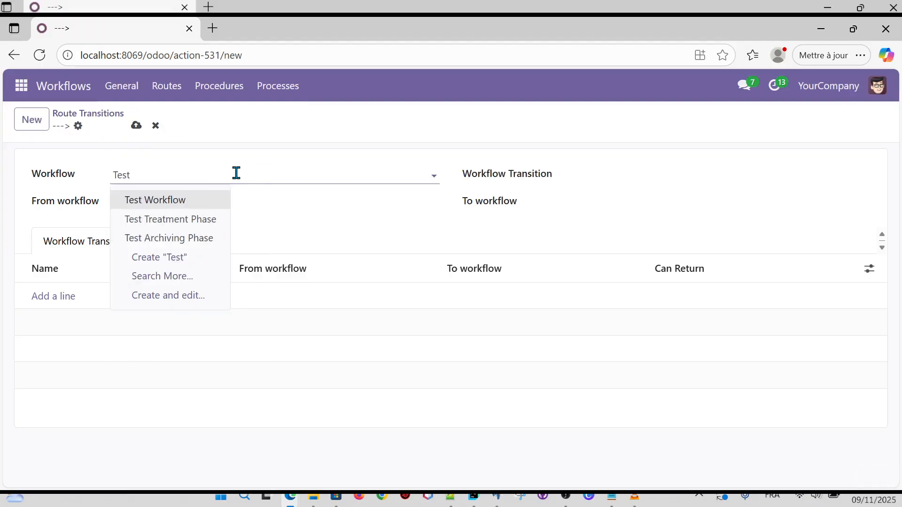
pyautogui.click(183, 202)
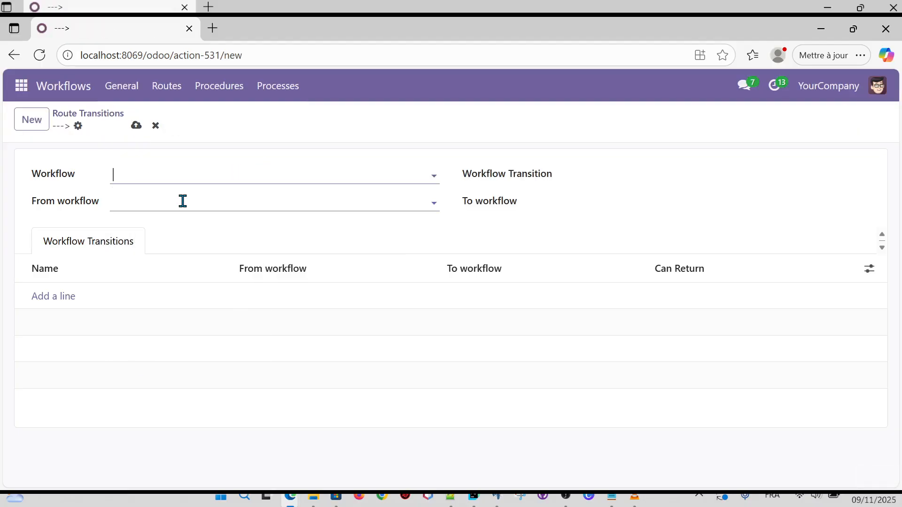
pyautogui.click(233, 205)
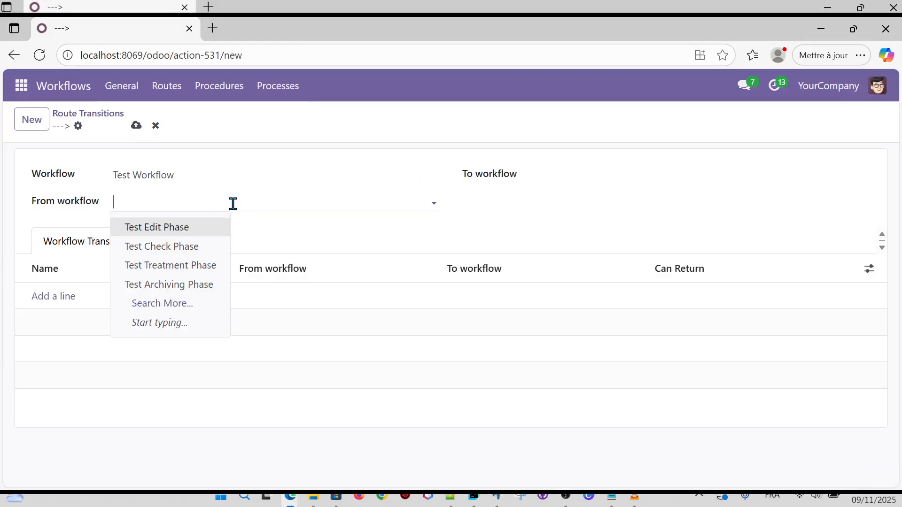
pyautogui.write('Test')
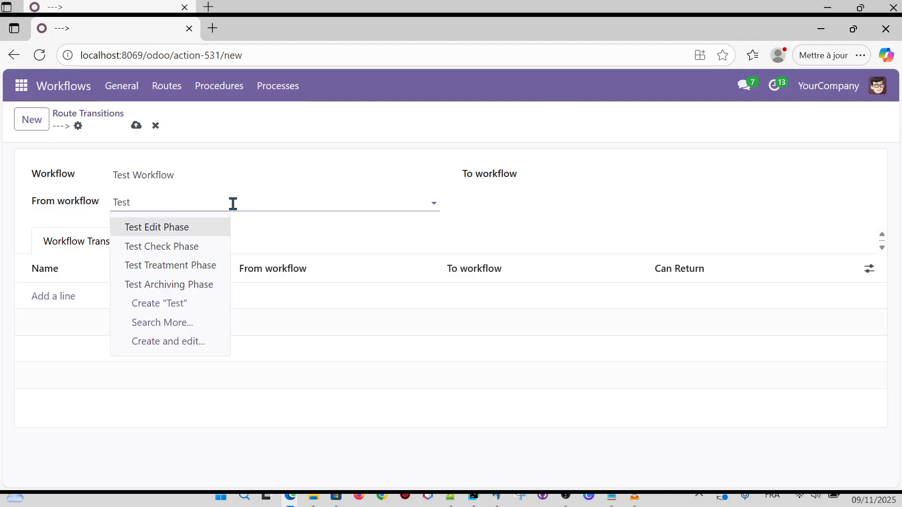
pyautogui.click(196, 246)
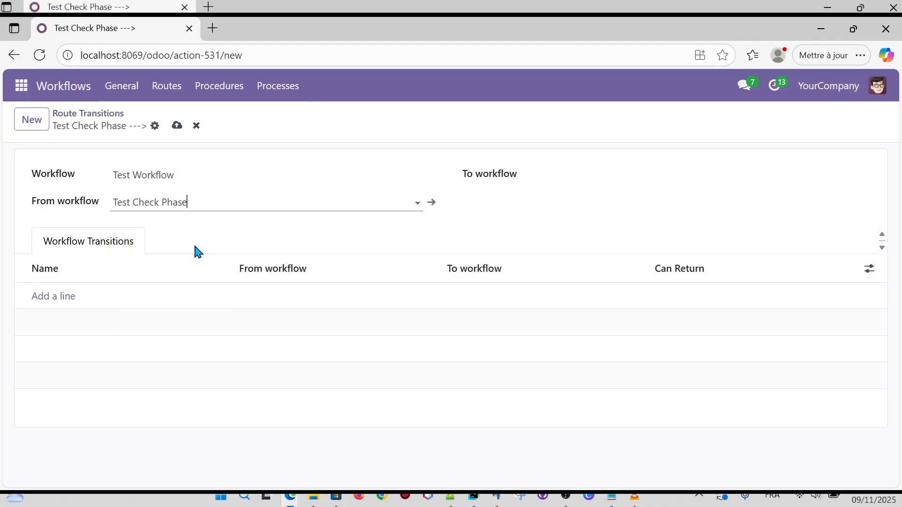
pyautogui.click(586, 171)
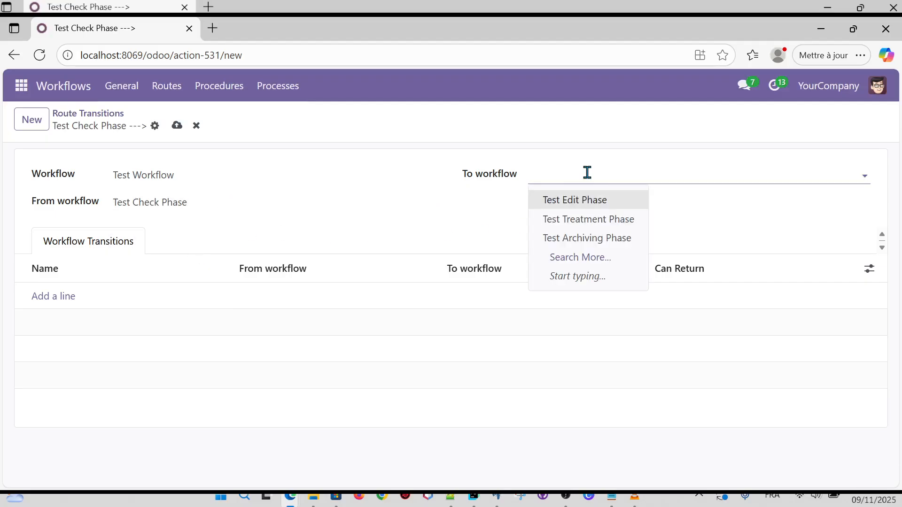
pyautogui.click(605, 220)
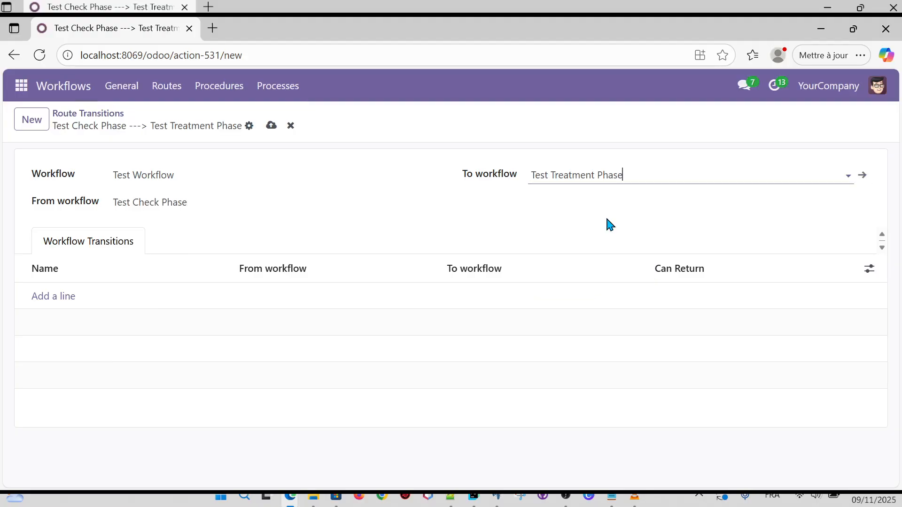
pyautogui.click(273, 127)
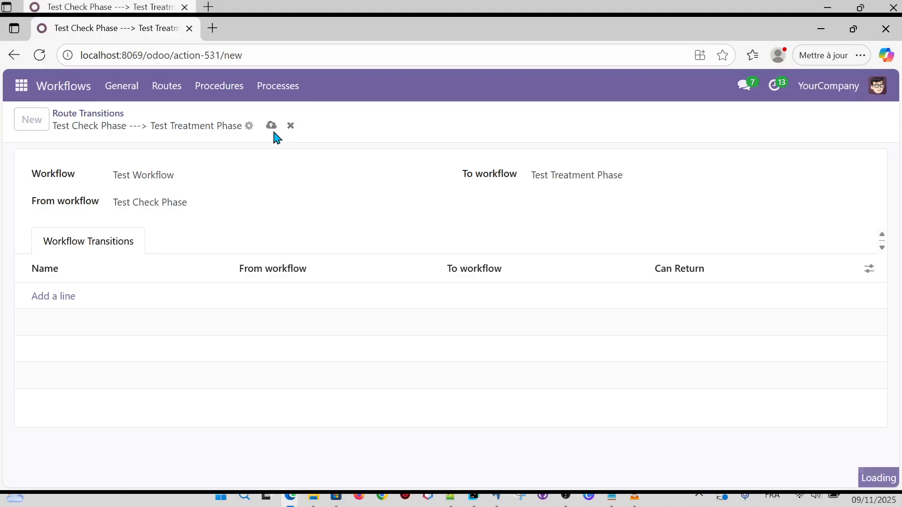
pyautogui.click(173, 174)
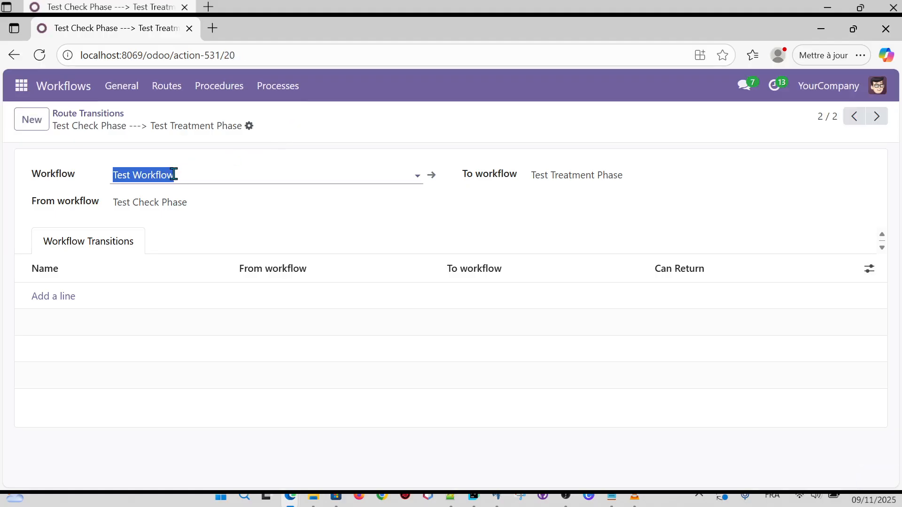
pyautogui.click(32, 121)
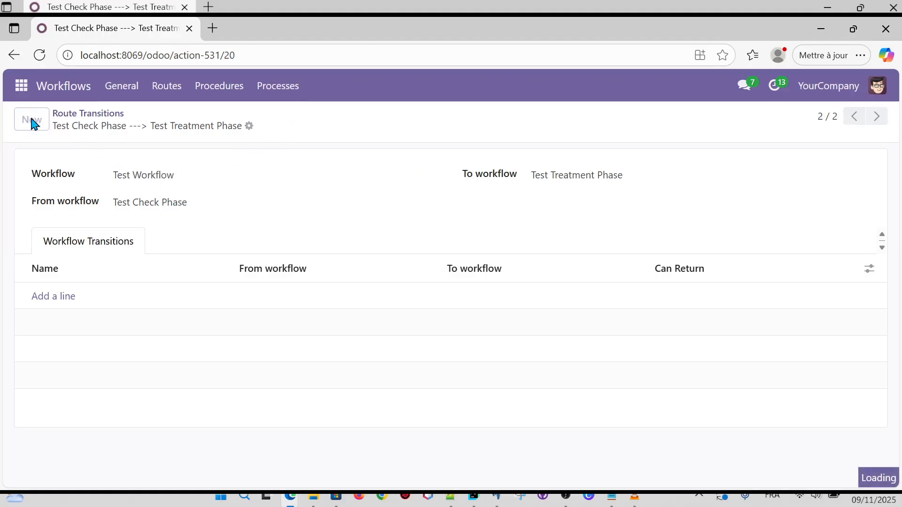
# Save a Test Workflow route transition from Test Treatment Phase to Test Archiving Phase.
pyautogui.click(172, 169)
pyautogui.write('Tes')
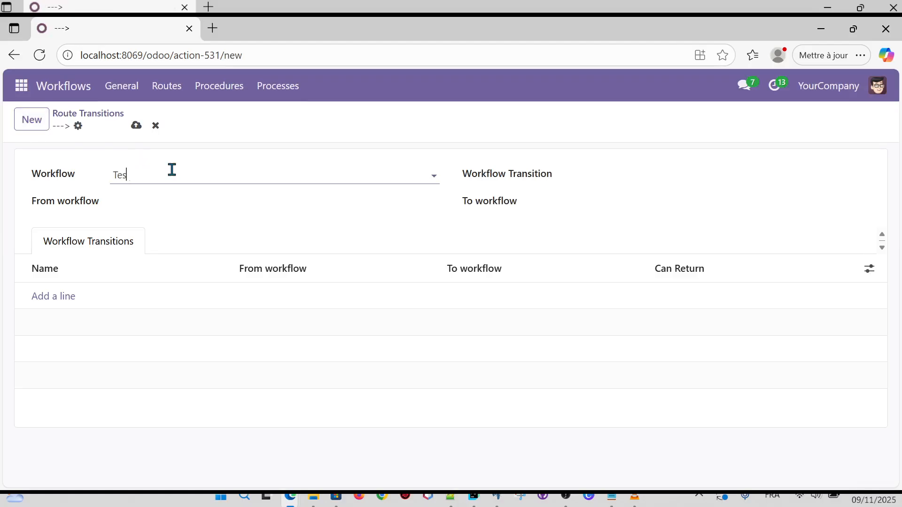
pyautogui.write('t')
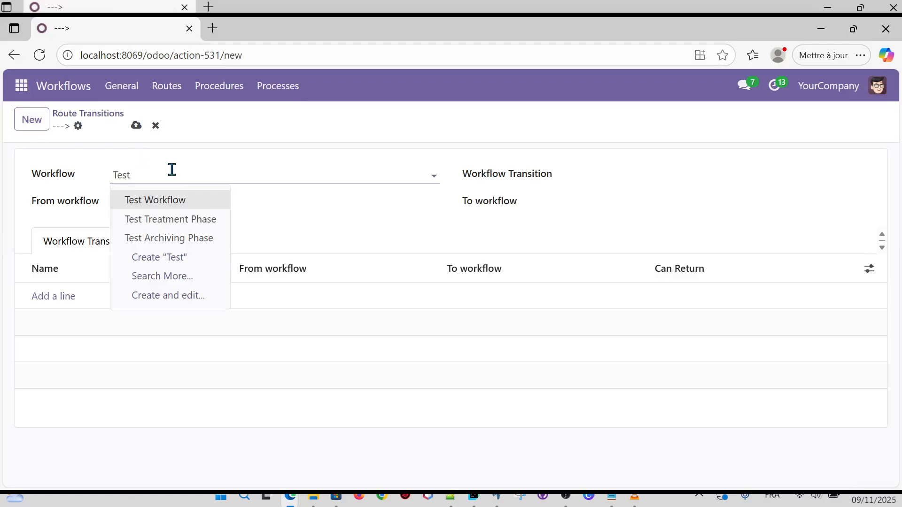
pyautogui.click(175, 202)
pyautogui.click(180, 201)
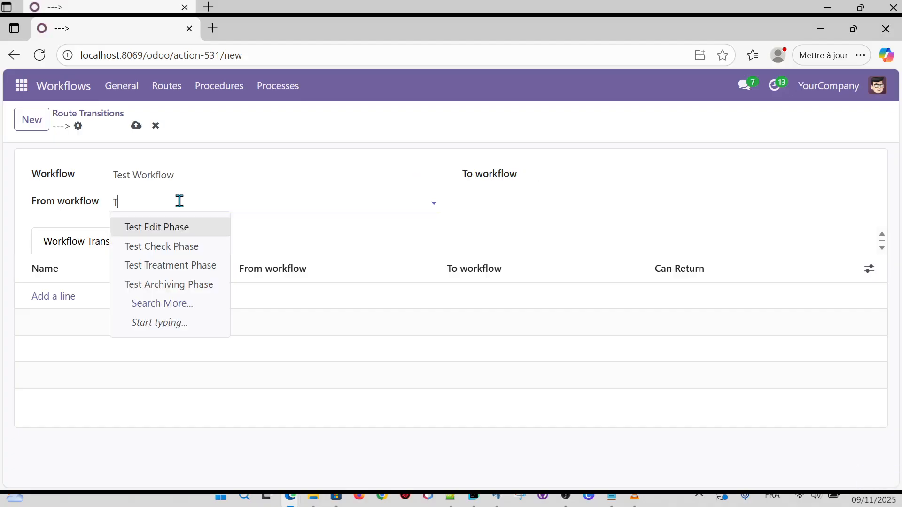
pyautogui.write('Test')
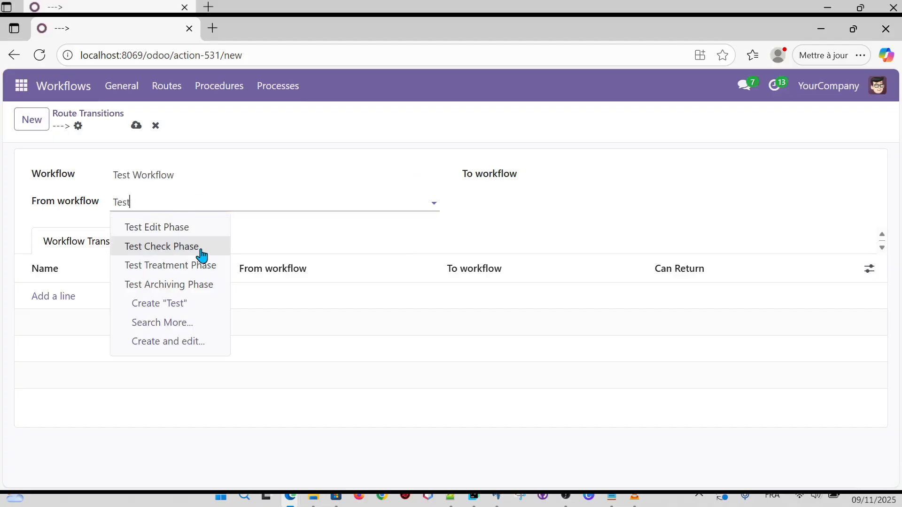
pyautogui.click(201, 270)
pyautogui.click(587, 177)
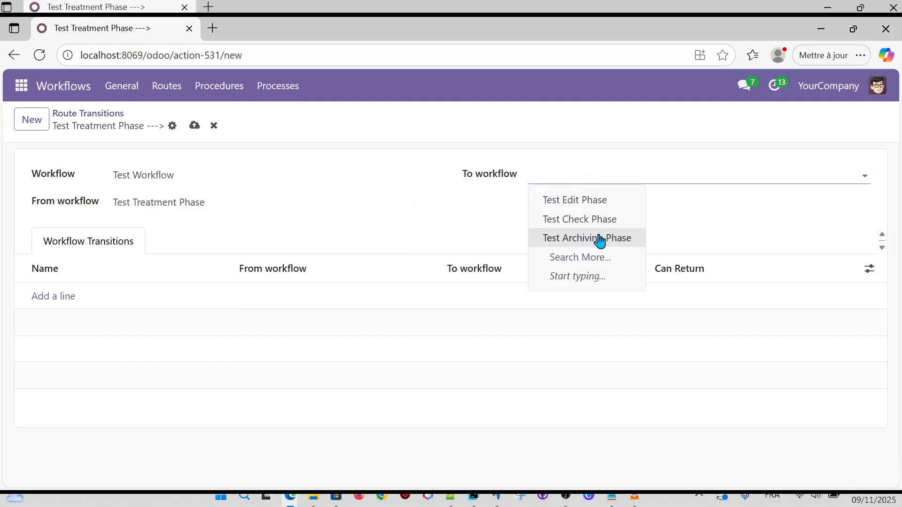
pyautogui.click(600, 237)
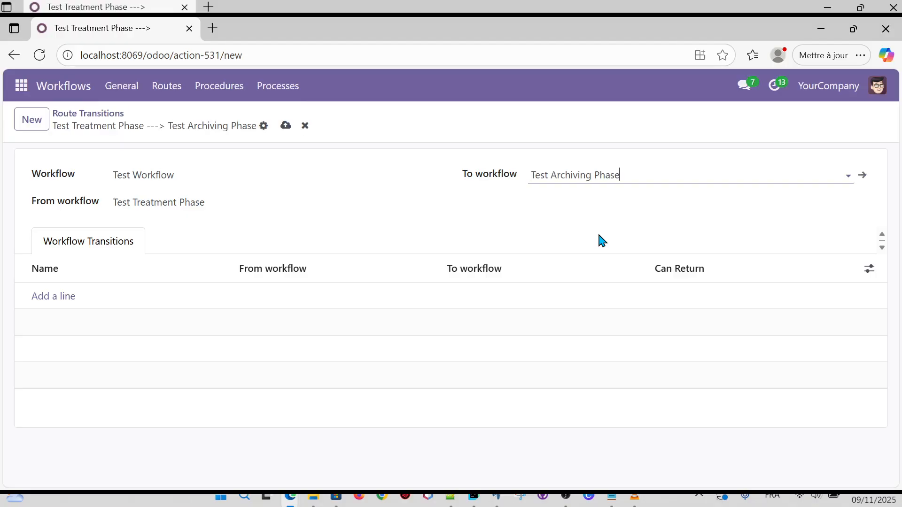
pyautogui.click(286, 128)
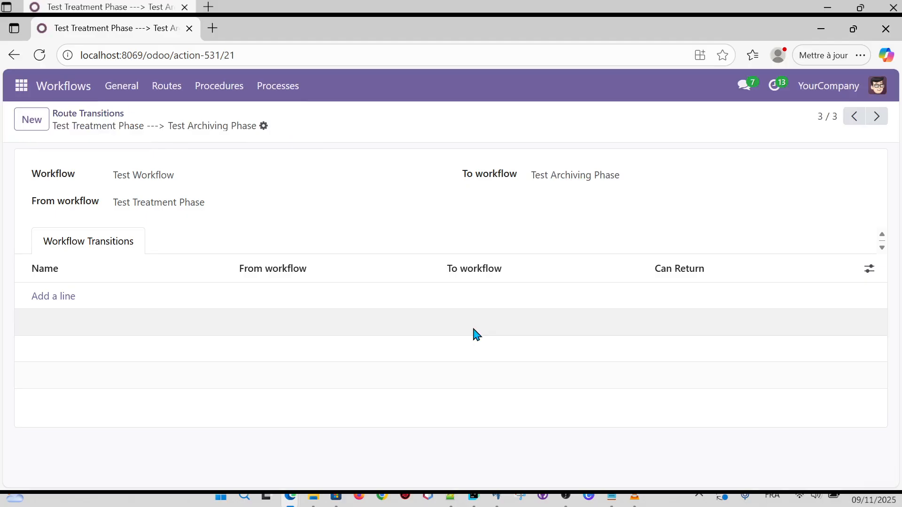
pyautogui.click(565, 499)
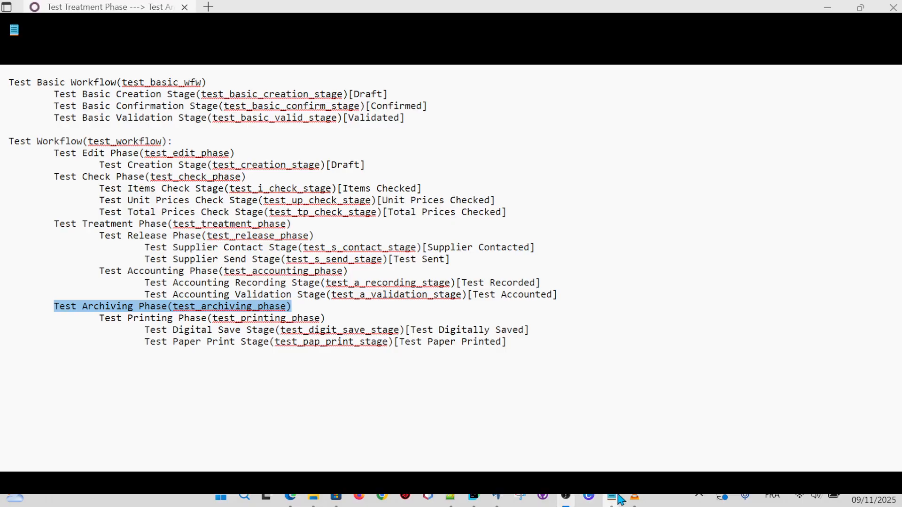
pyautogui.click(613, 499)
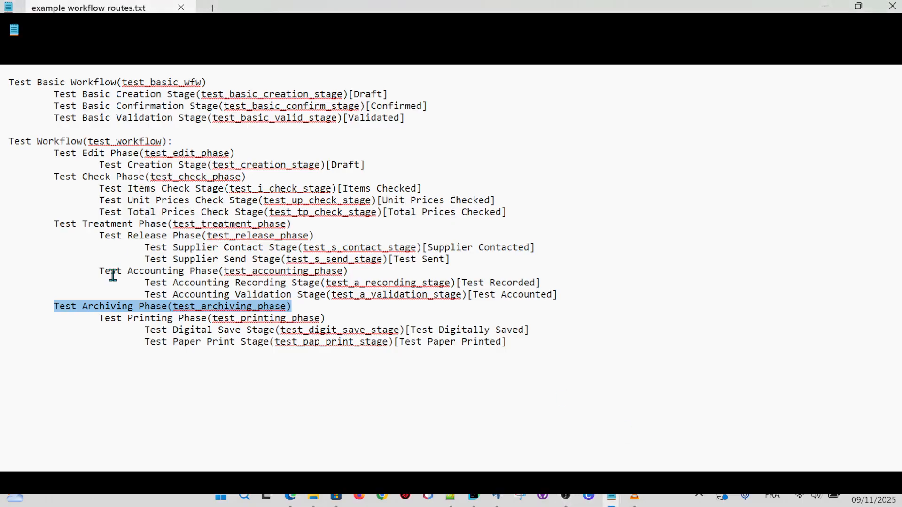
pyautogui.click(122, 229)
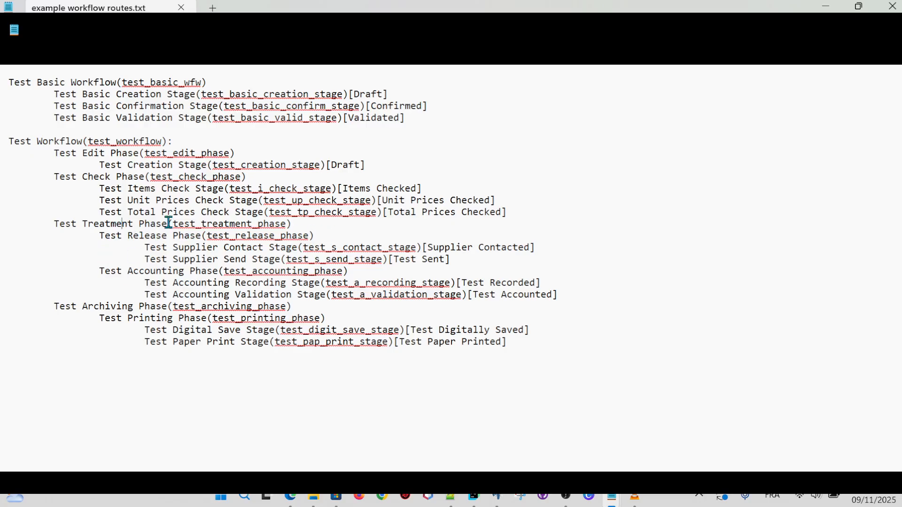
pyautogui.moveTo(130, 236); pyautogui.dragTo(230, 224)
pyautogui.moveTo(128, 272); pyautogui.dragTo(352, 268)
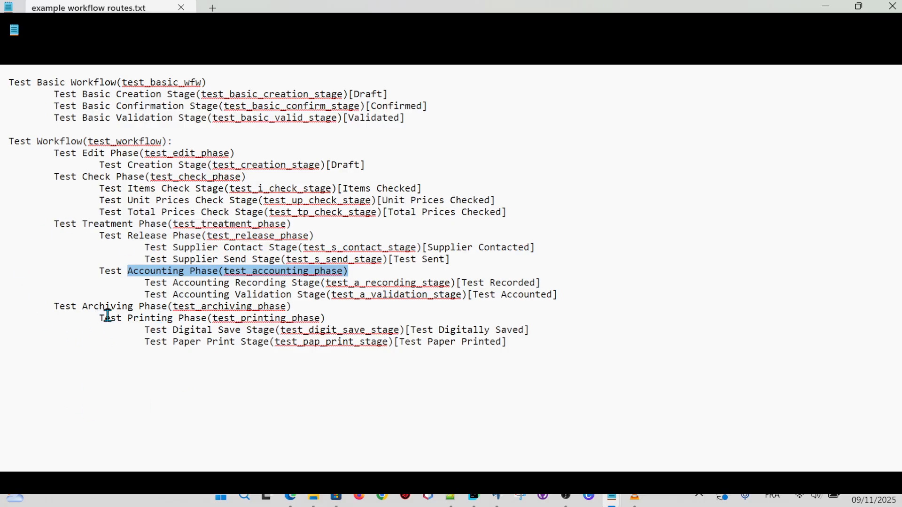
pyautogui.click(99, 267)
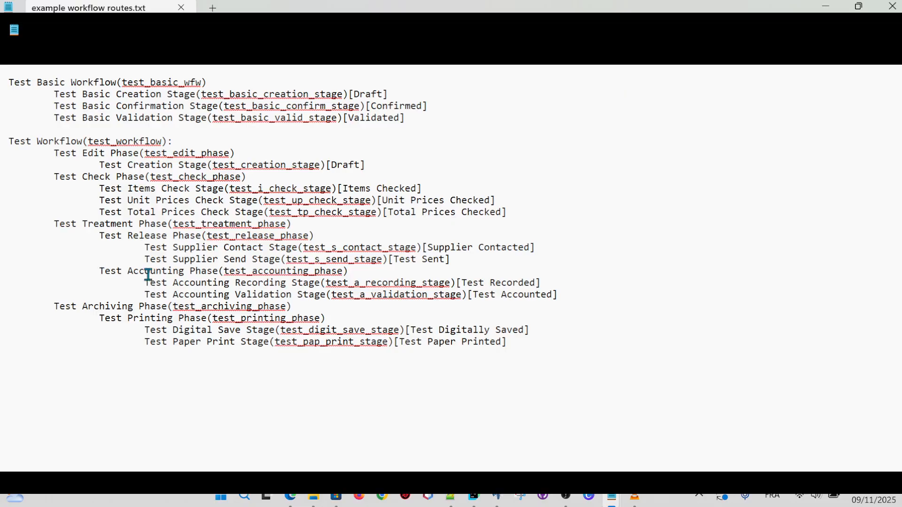
pyautogui.moveTo(127, 271); pyautogui.dragTo(240, 272)
pyautogui.moveTo(122, 319); pyautogui.dragTo(333, 322)
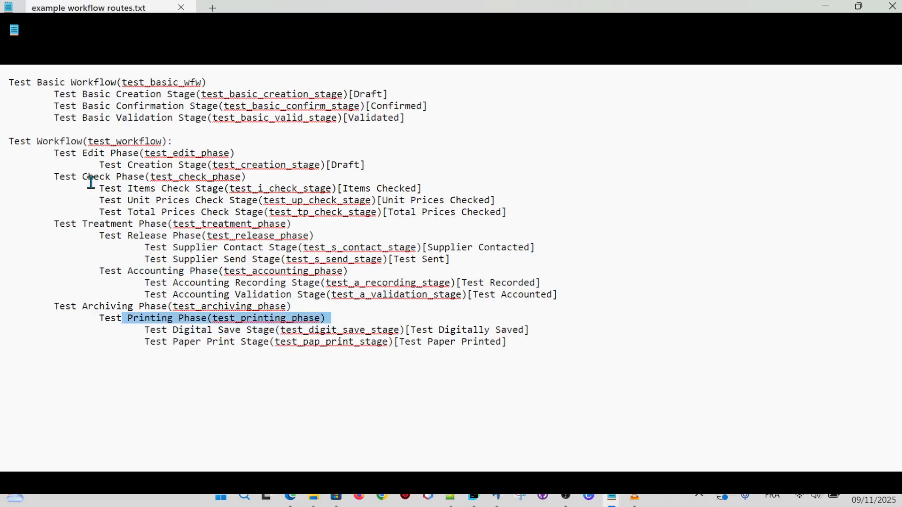
pyautogui.click(54, 176)
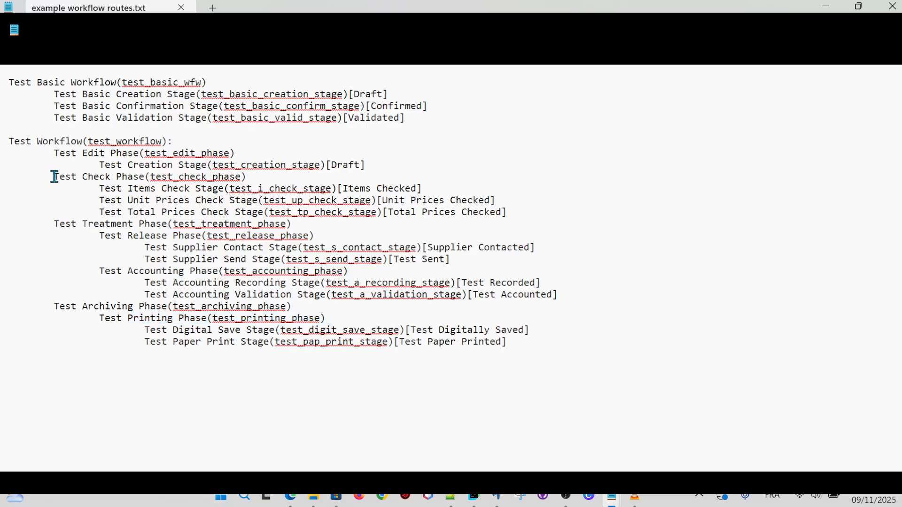
pyautogui.moveTo(54, 176); pyautogui.dragTo(272, 180)
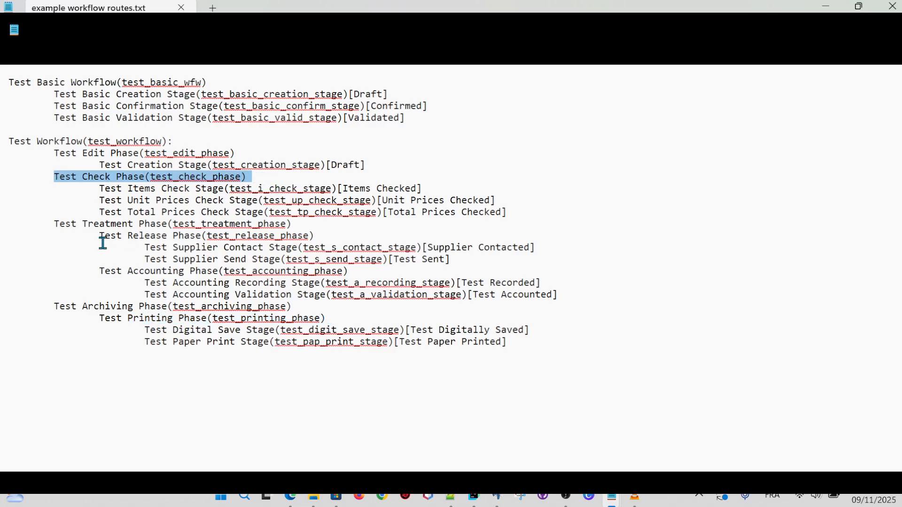
pyautogui.moveTo(97, 236); pyautogui.dragTo(338, 236)
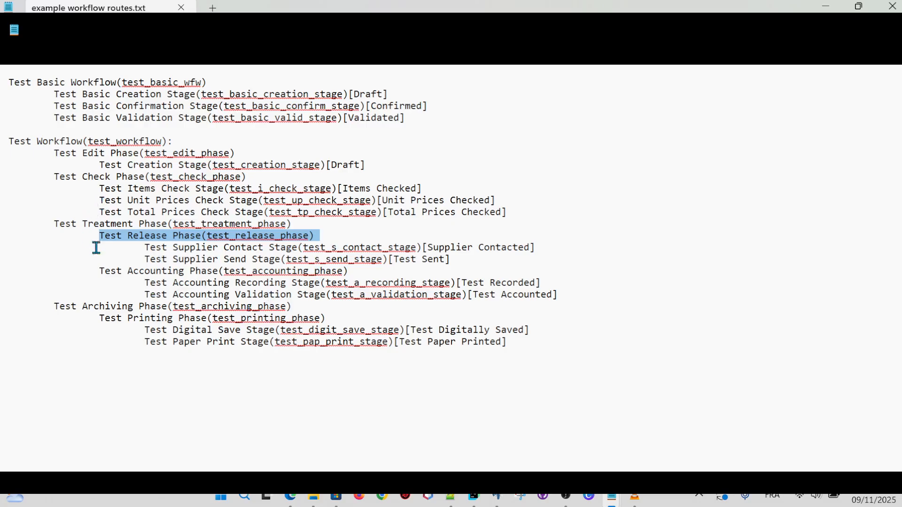
pyautogui.click(171, 284)
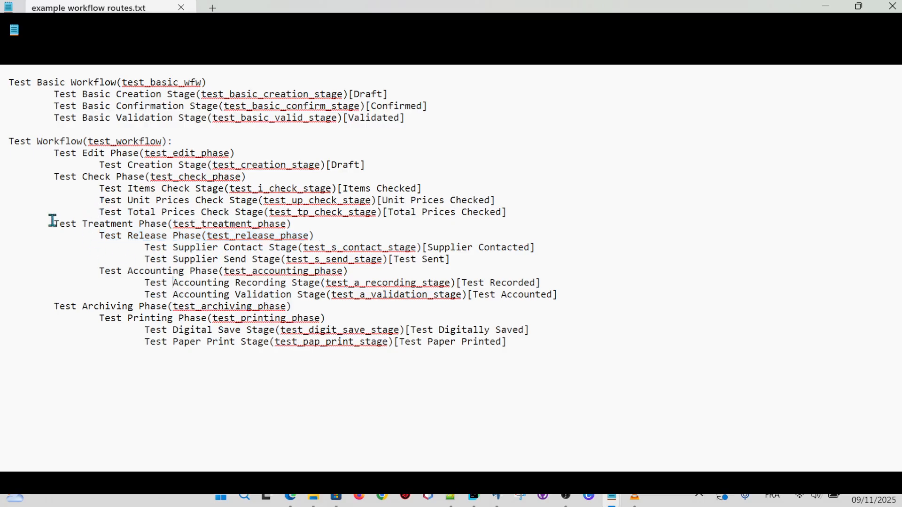
pyautogui.moveTo(52, 220); pyautogui.dragTo(62, 221)
pyautogui.moveTo(53, 222); pyautogui.dragTo(301, 228)
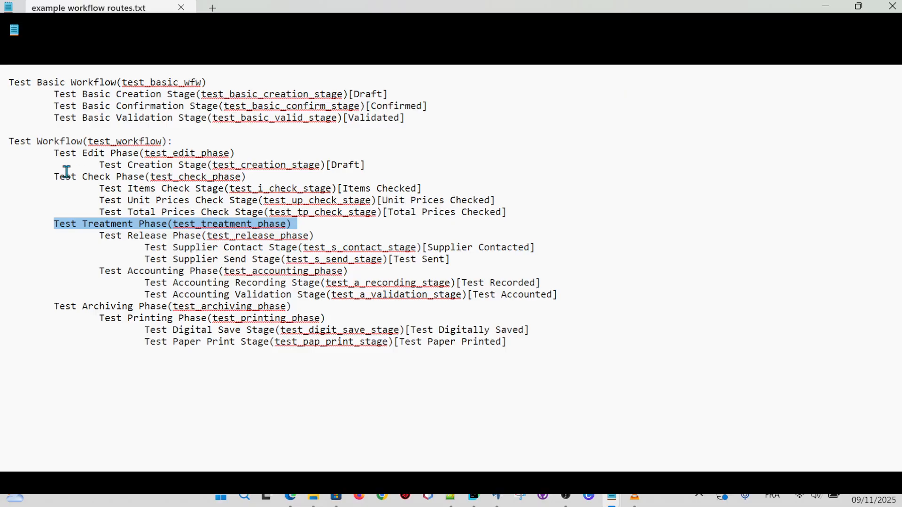
pyautogui.click(52, 176)
pyautogui.moveTo(52, 176); pyautogui.dragTo(254, 178)
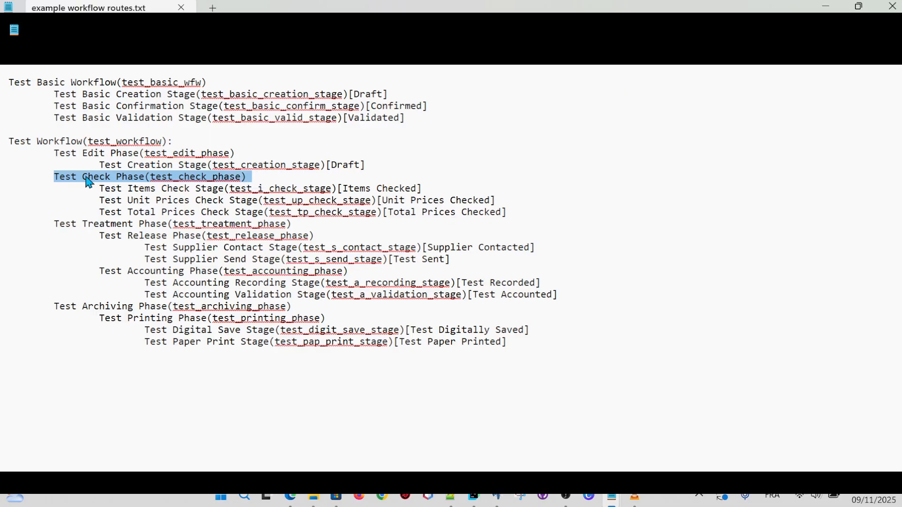
pyautogui.moveTo(54, 178); pyautogui.dragTo(254, 177)
pyautogui.moveTo(55, 224); pyautogui.dragTo(300, 223)
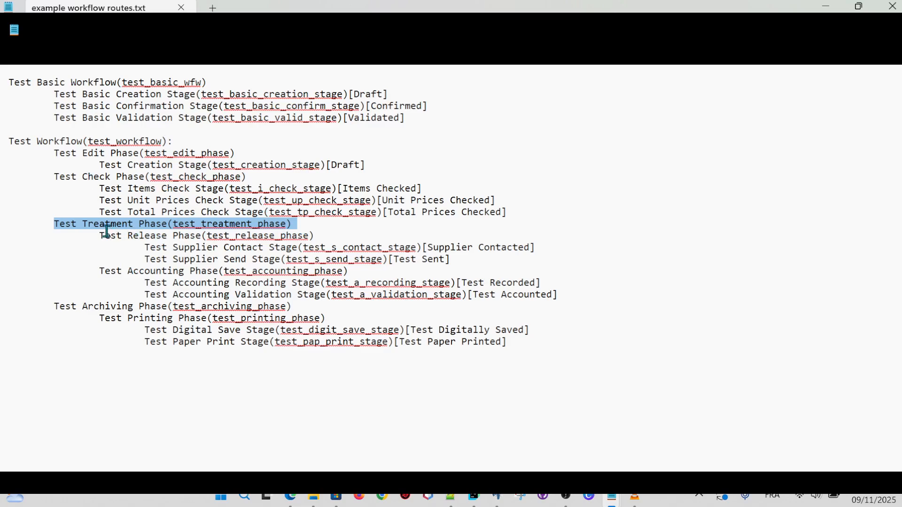
pyautogui.moveTo(98, 235); pyautogui.dragTo(318, 234)
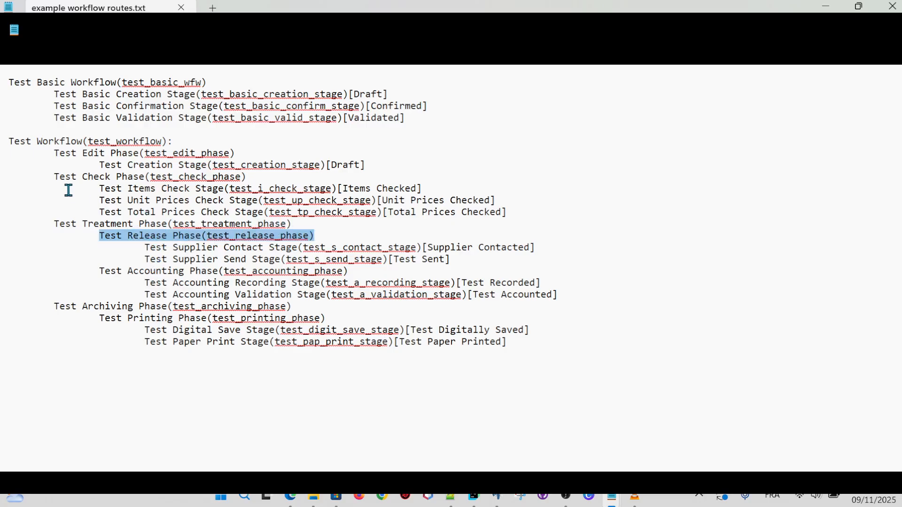
pyautogui.moveTo(52, 175); pyautogui.dragTo(258, 180)
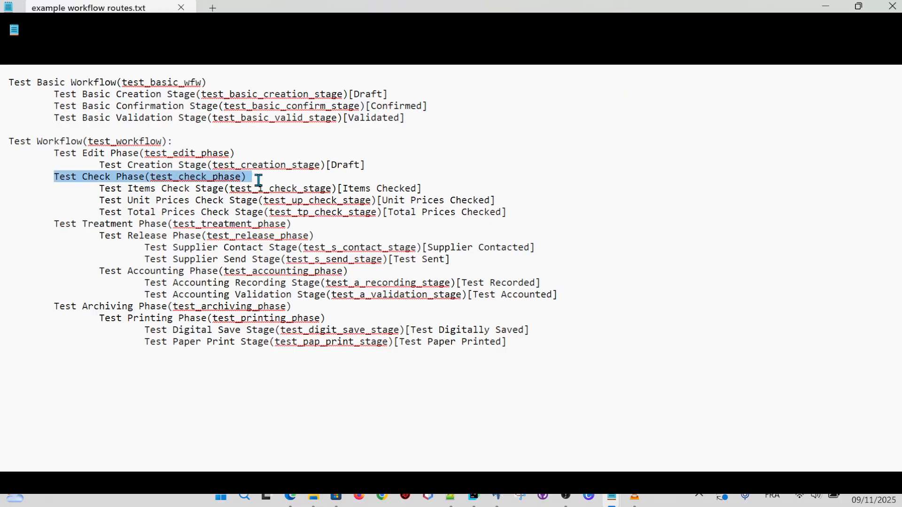
pyautogui.moveTo(53, 224); pyautogui.dragTo(296, 228)
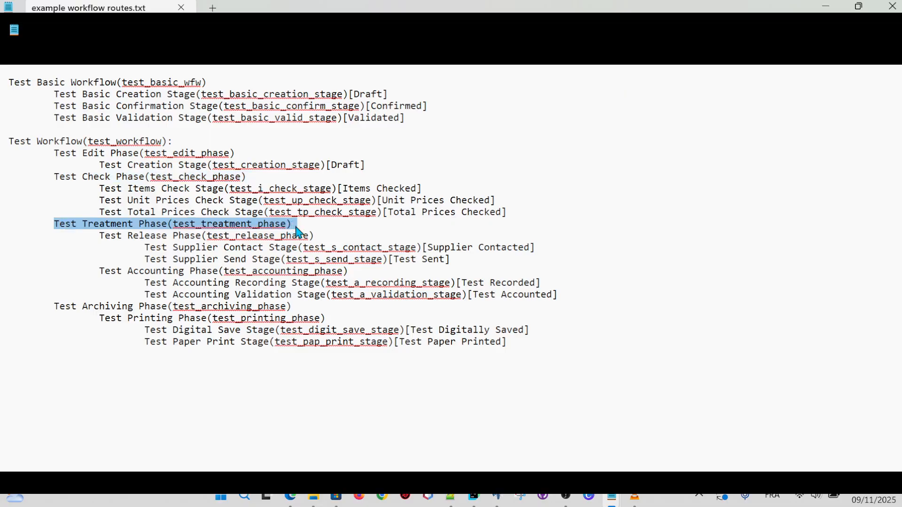
pyautogui.click(54, 175)
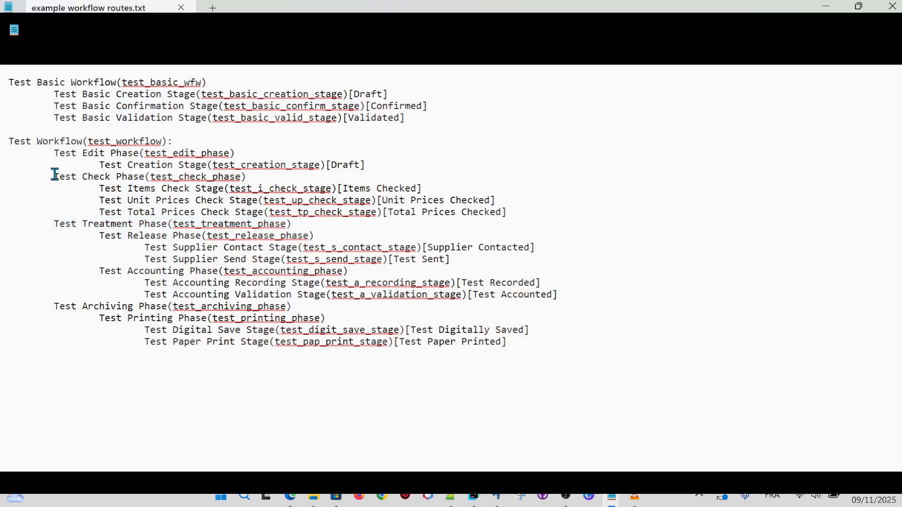
pyautogui.moveTo(55, 175); pyautogui.dragTo(254, 177)
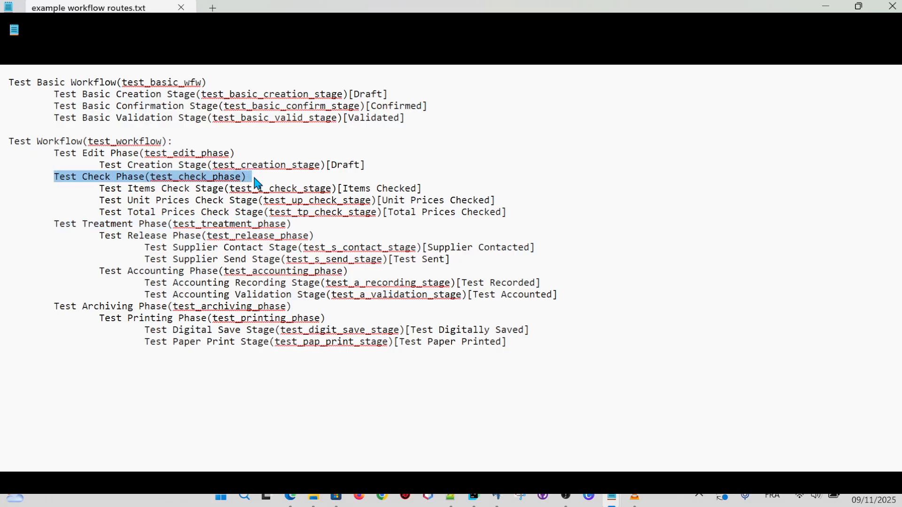
pyautogui.click(97, 234)
pyautogui.moveTo(98, 234); pyautogui.dragTo(331, 235)
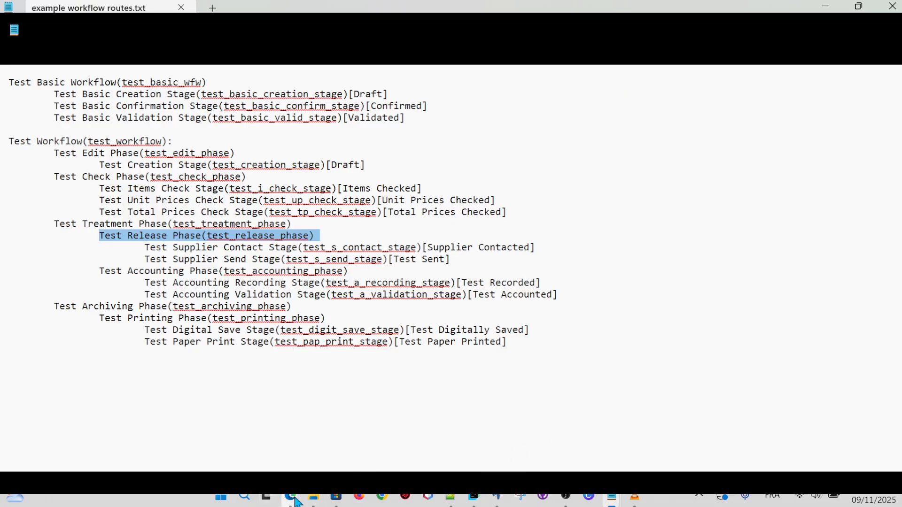
pyautogui.click(565, 499)
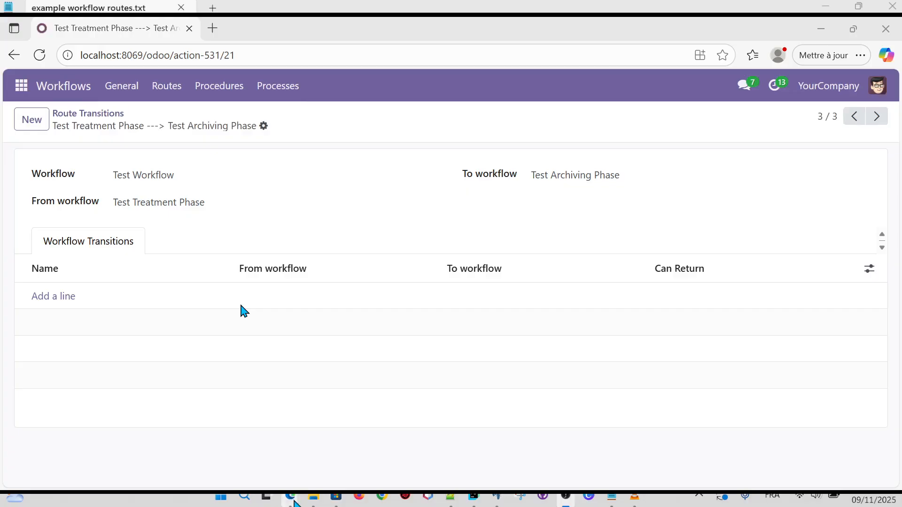
# In Edge, start a new route transition with Workflow set to Test Treatment Phase.
pyautogui.click(291, 498)
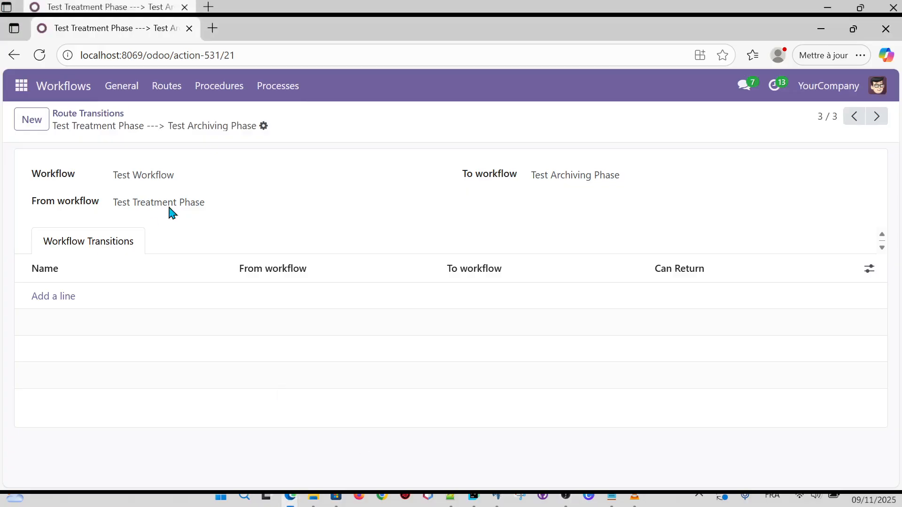
pyautogui.click(30, 122)
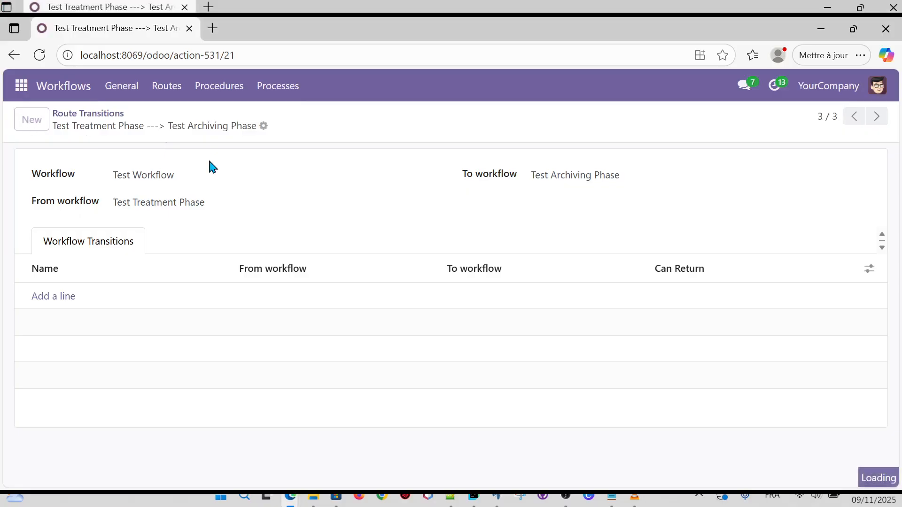
pyautogui.click(240, 181)
pyautogui.write('Test Tre')
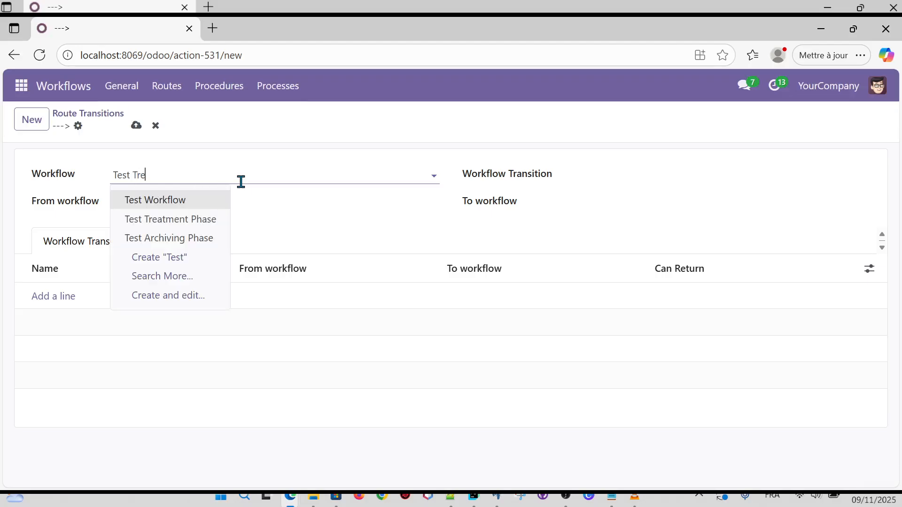
pyautogui.click(201, 201)
# Route it from Test Release Phase to Test Accounting Phase, save, and begin another.
pyautogui.click(199, 202)
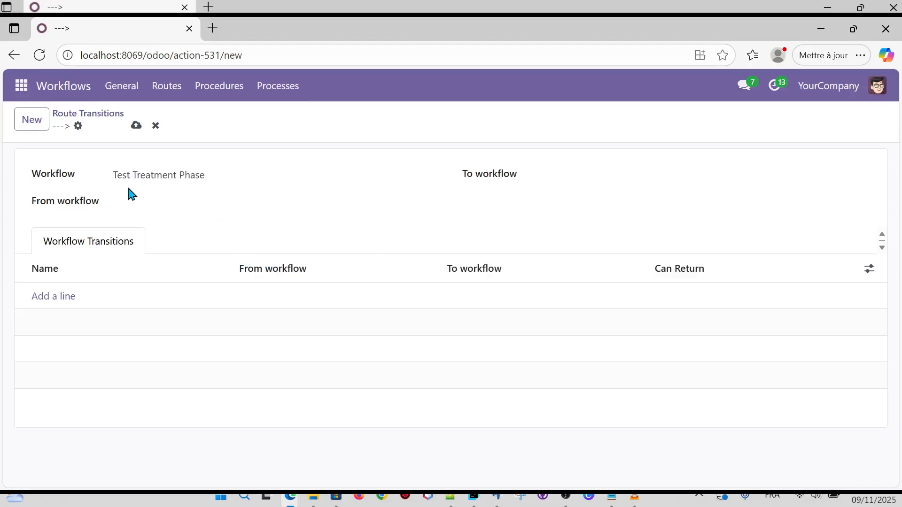
pyautogui.click(141, 195)
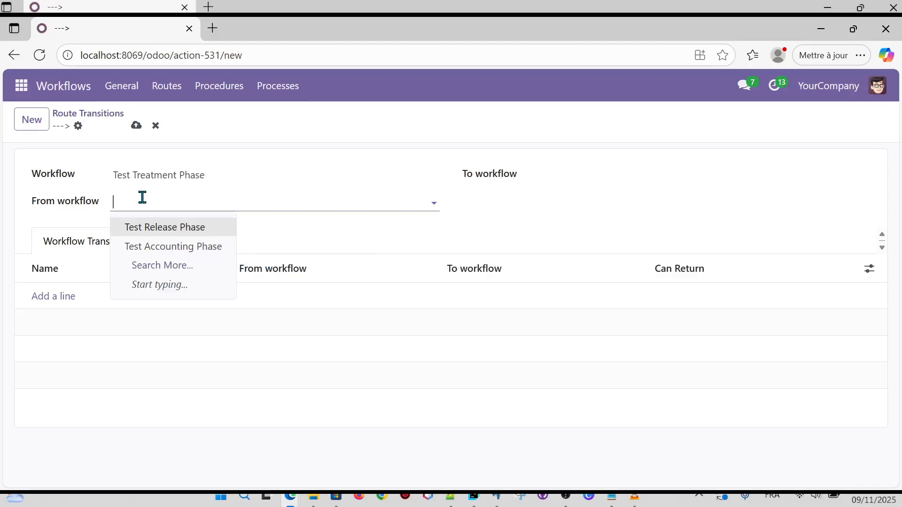
pyautogui.click(171, 227)
pyautogui.click(573, 173)
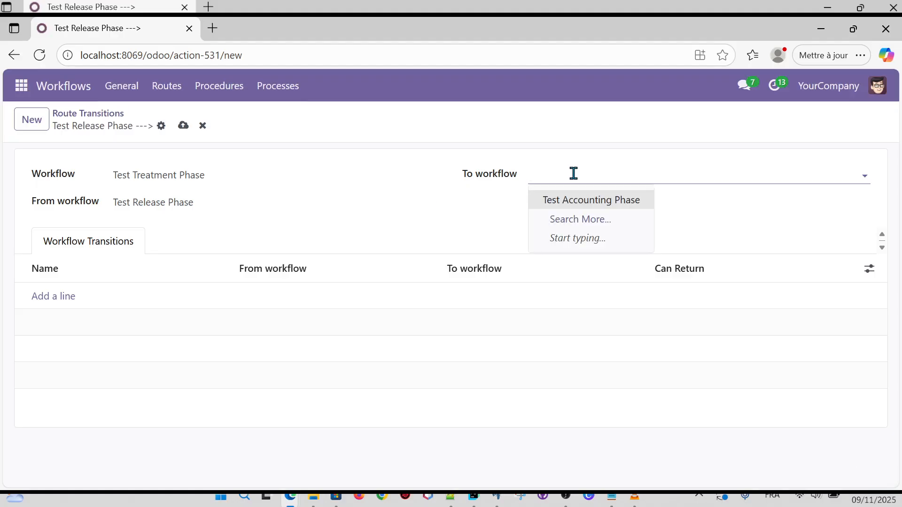
pyautogui.click(584, 200)
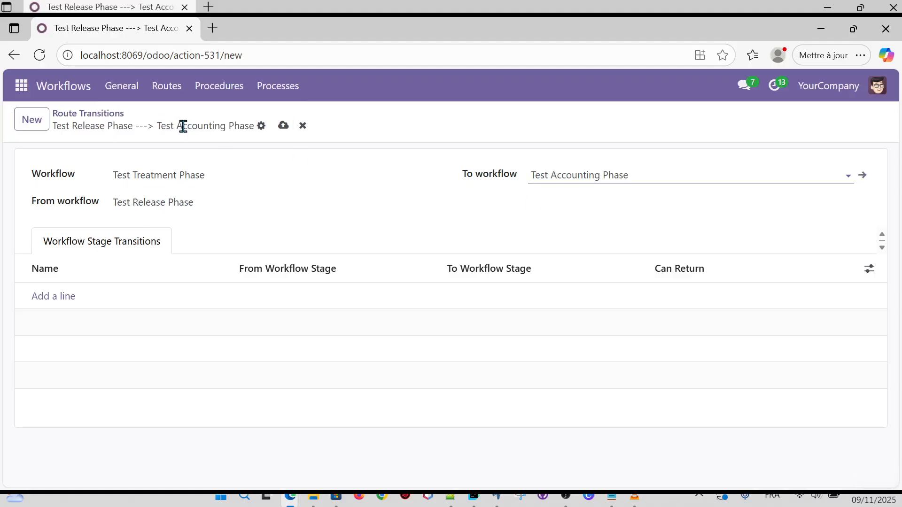
pyautogui.click(283, 126)
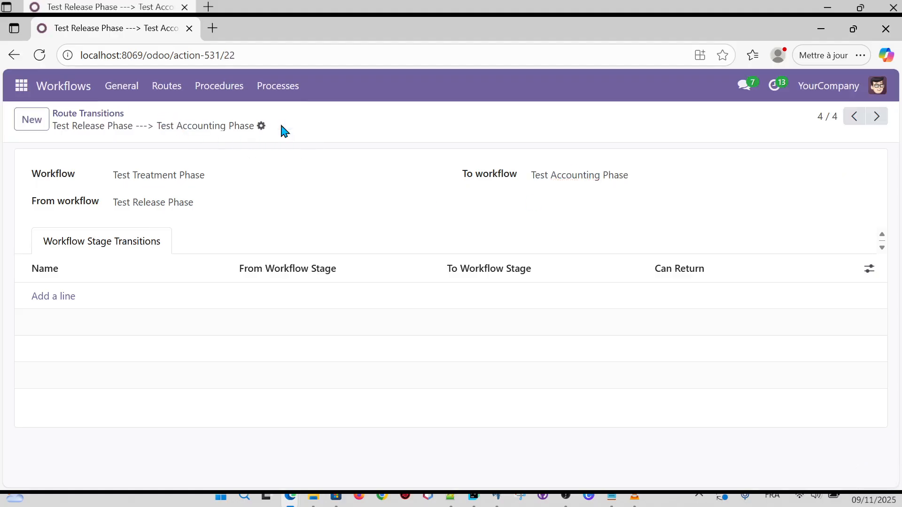
pyautogui.click(37, 125)
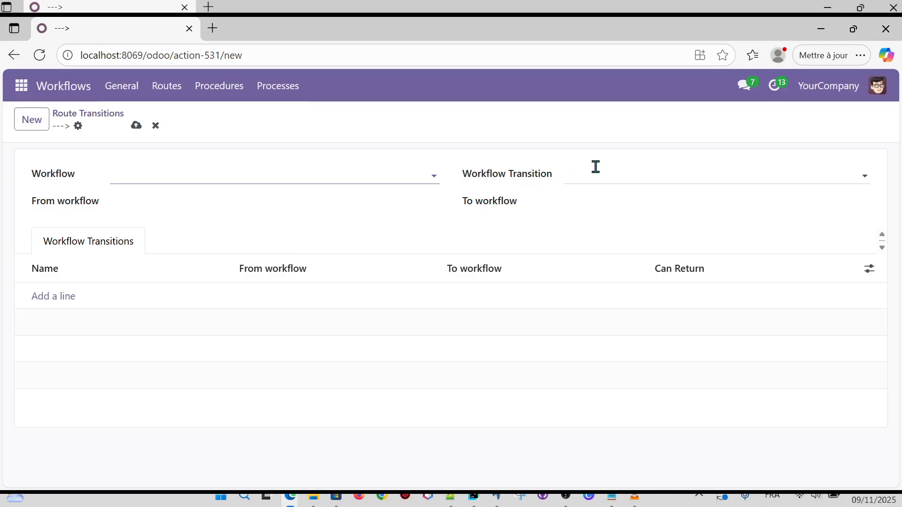
# Save a Test Check Phase to Test Release Phase transition, linked to Test Check Phase ---> Test Treatment Phase.
pyautogui.click(278, 208)
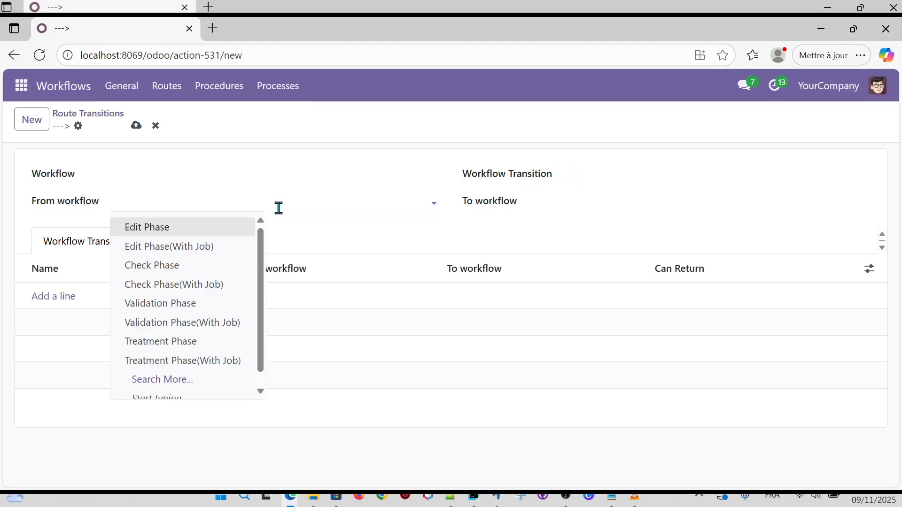
pyautogui.write('Test')
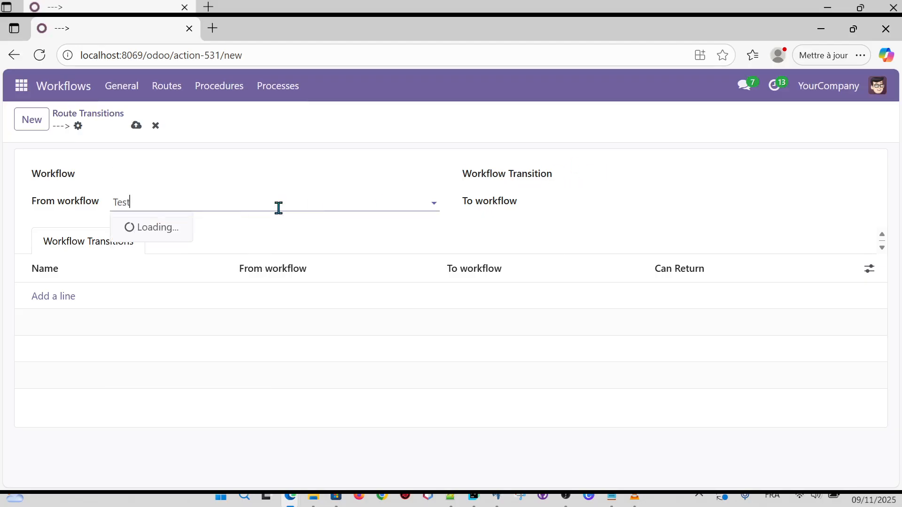
pyautogui.write(' Chec')
pyautogui.click(185, 226)
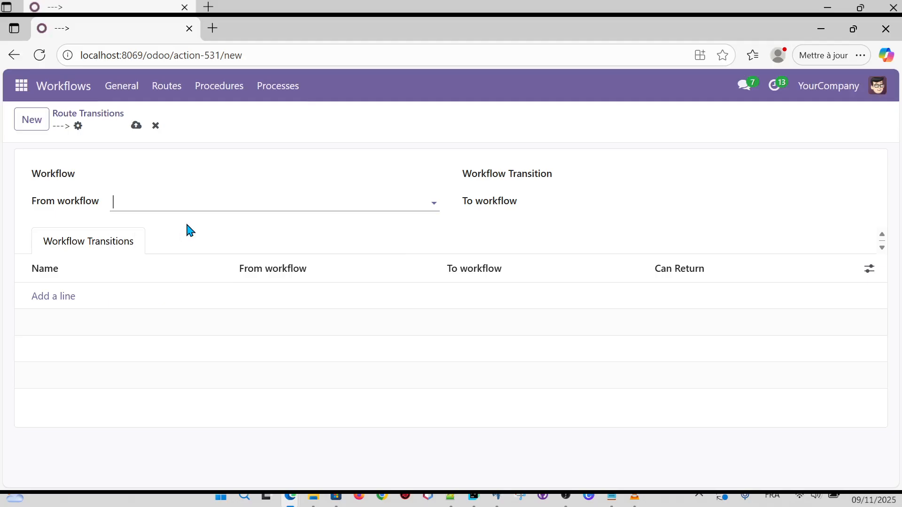
pyautogui.click(625, 175)
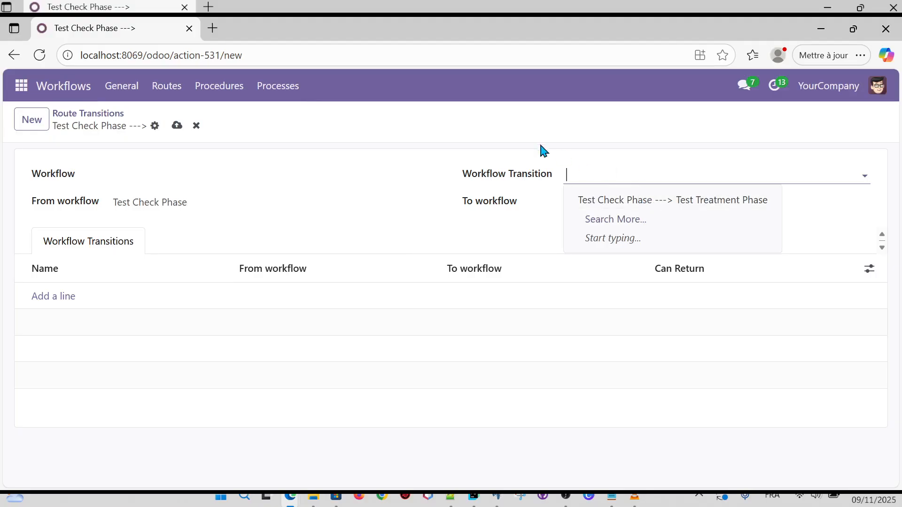
pyautogui.click(629, 201)
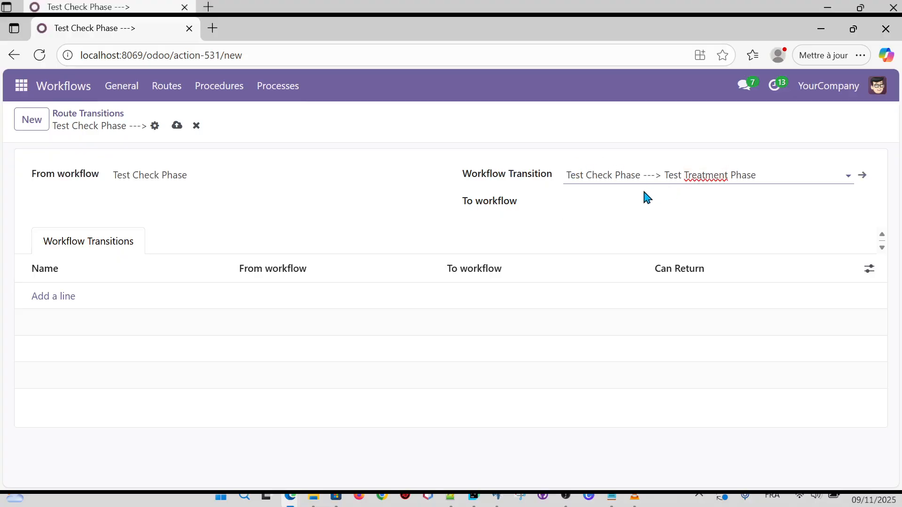
pyautogui.click(619, 203)
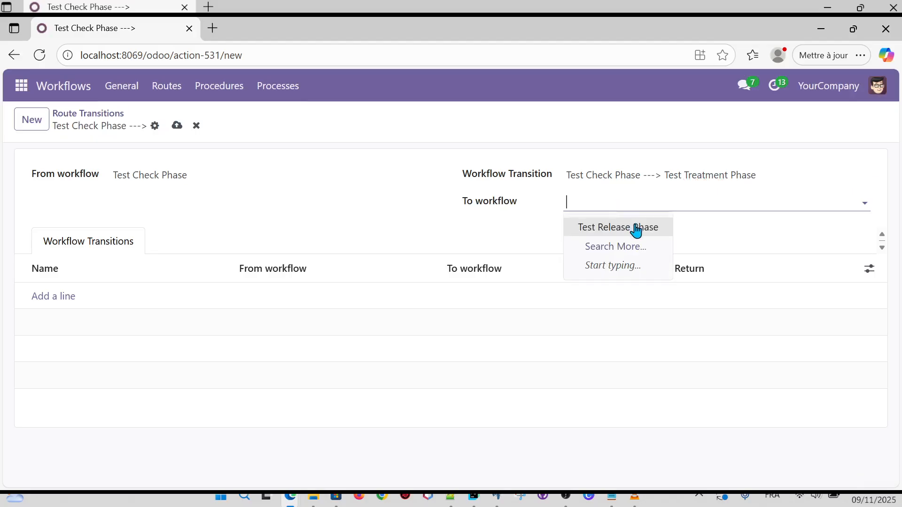
pyautogui.click(637, 229)
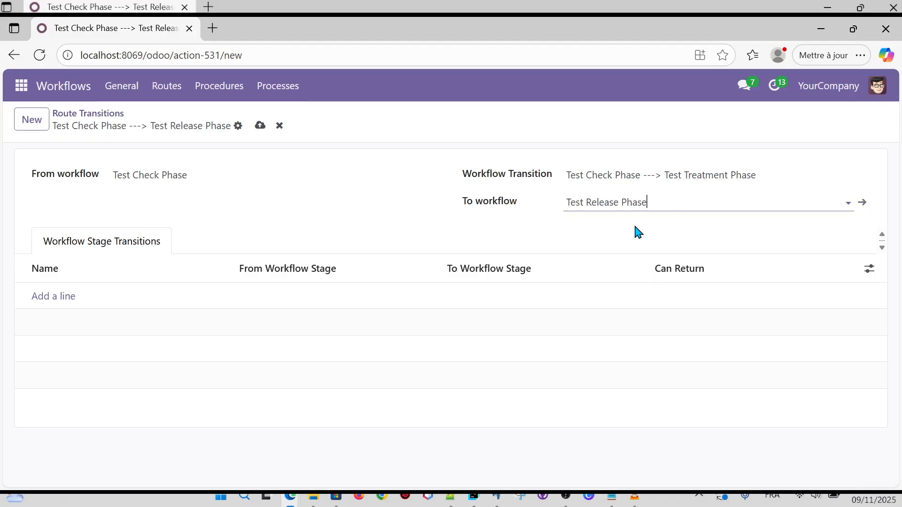
pyautogui.click(264, 128)
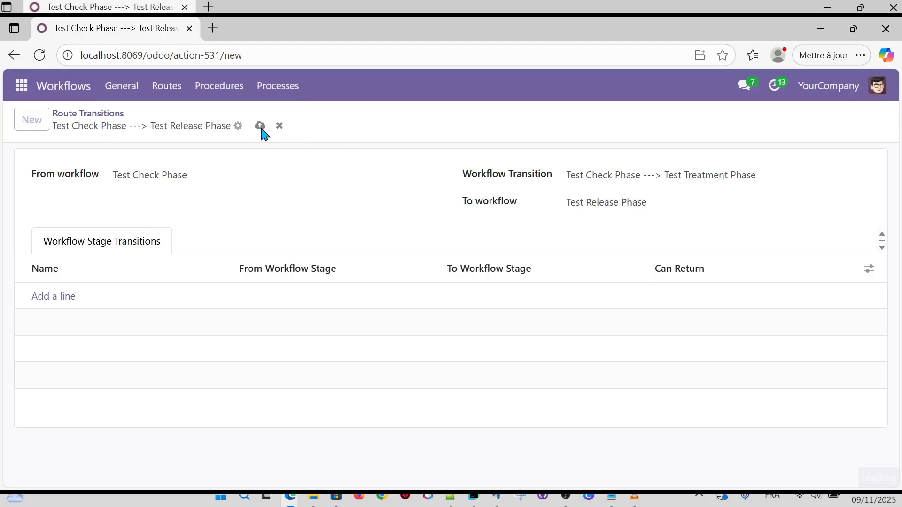
pyautogui.click(36, 121)
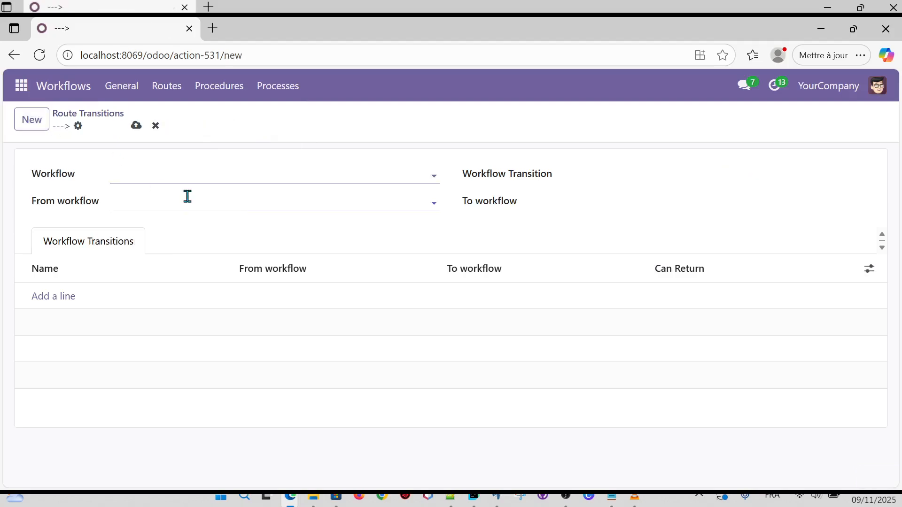
# Save a Test Accounting Phase to Test Printing Phase transition, linked to Test Treatment Phase ---> Test Archiving Phase.
pyautogui.click(218, 197)
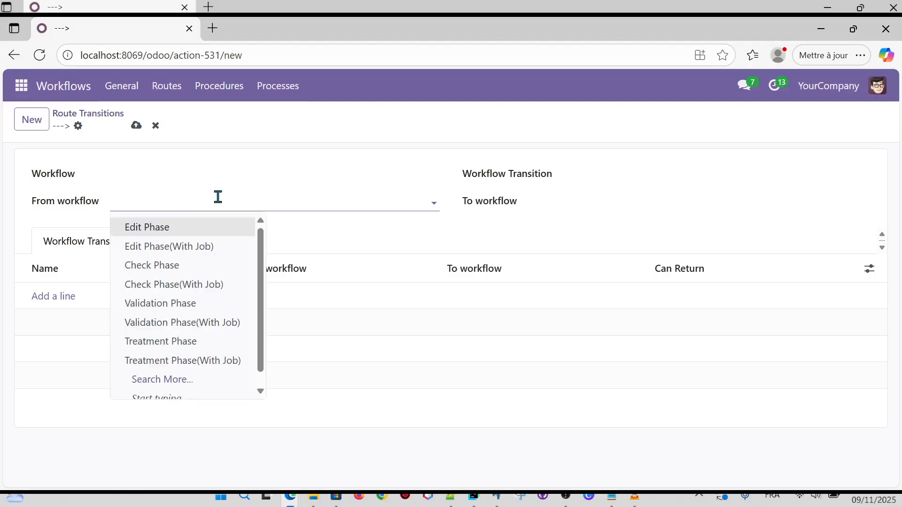
pyautogui.write('Test Acc')
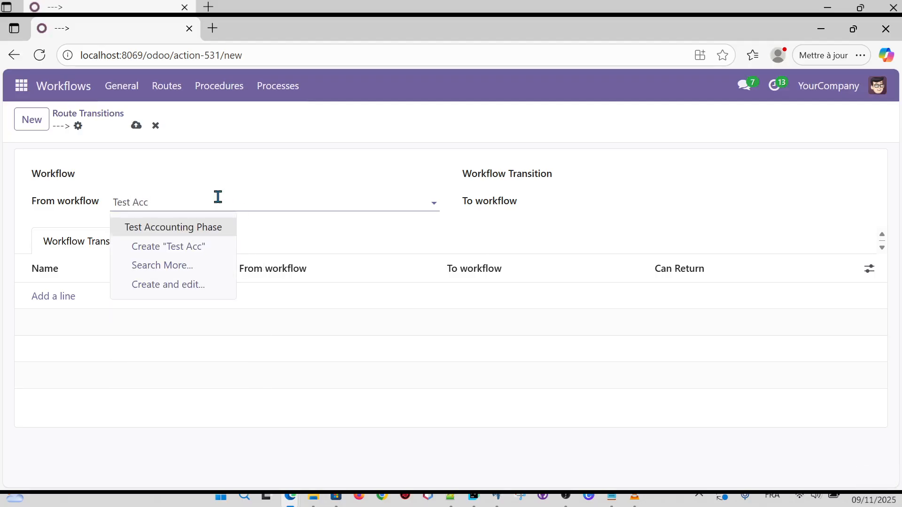
pyautogui.click(202, 228)
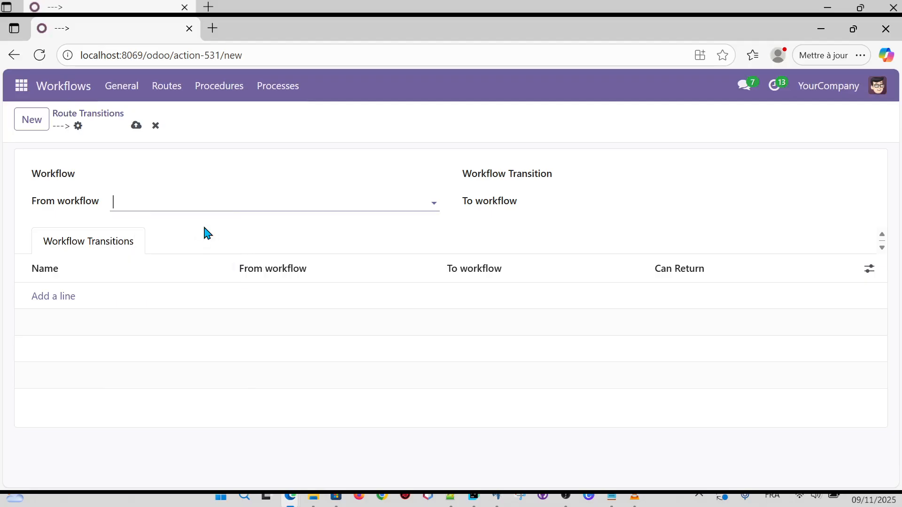
pyautogui.click(613, 176)
pyautogui.click(620, 202)
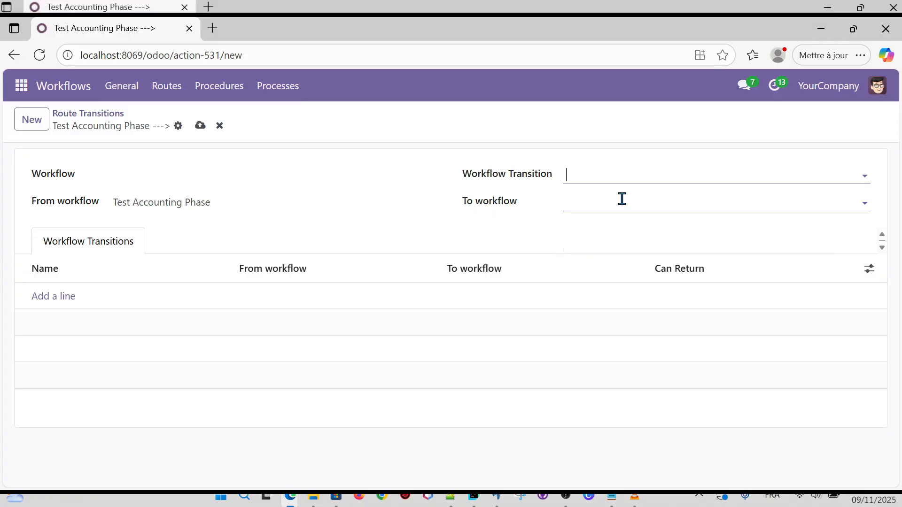
pyautogui.click(607, 201)
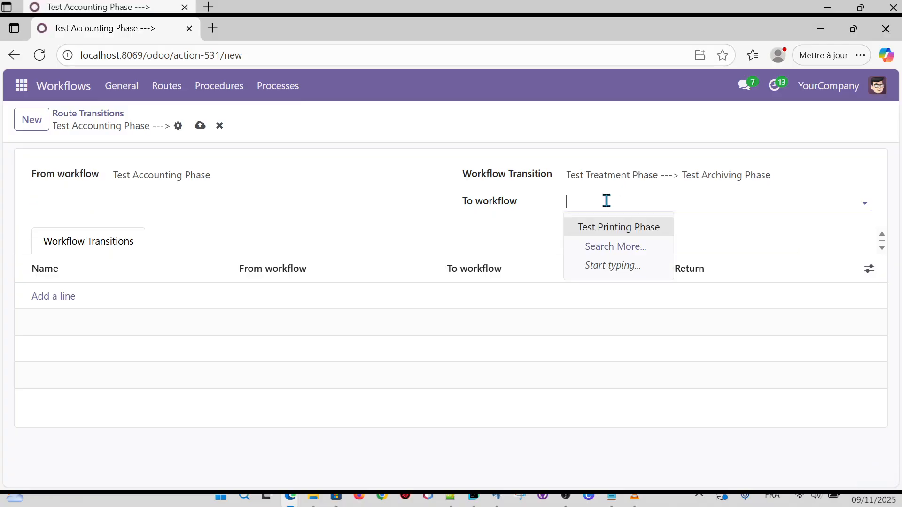
pyautogui.click(615, 229)
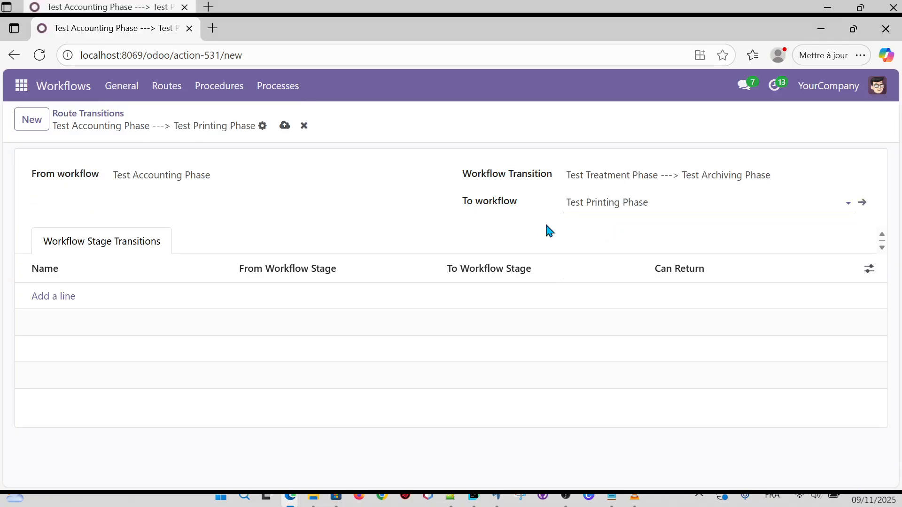
pyautogui.click(285, 126)
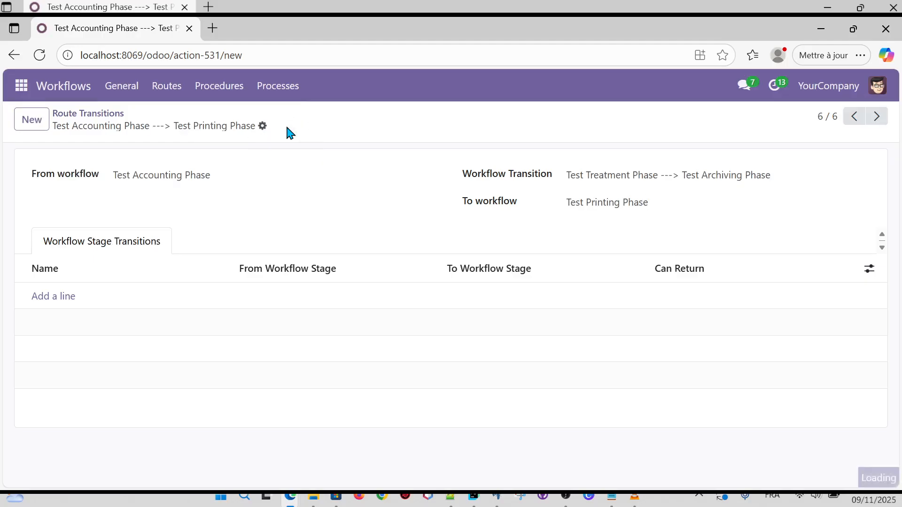
pyautogui.click(89, 115)
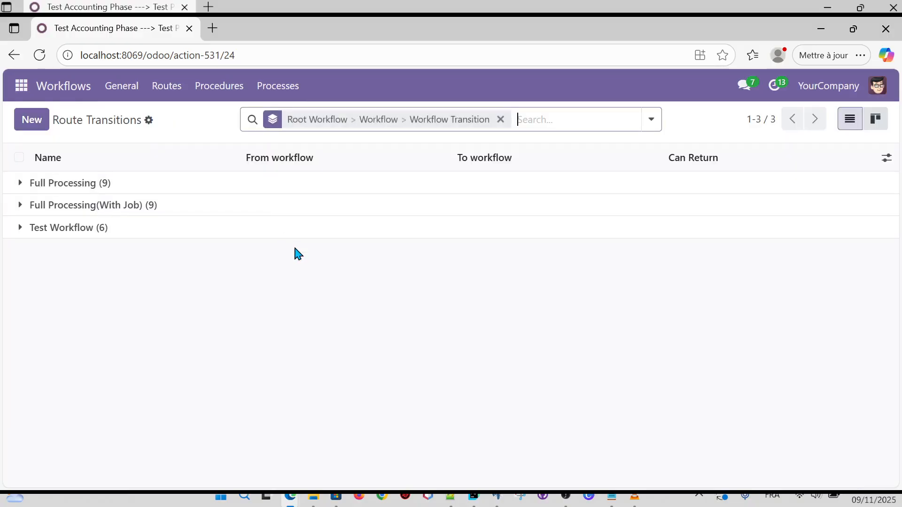
# Expand the Test Workflow (6) group, its Test Workflow (3) sub-group, and None (3).
pyautogui.click(21, 229)
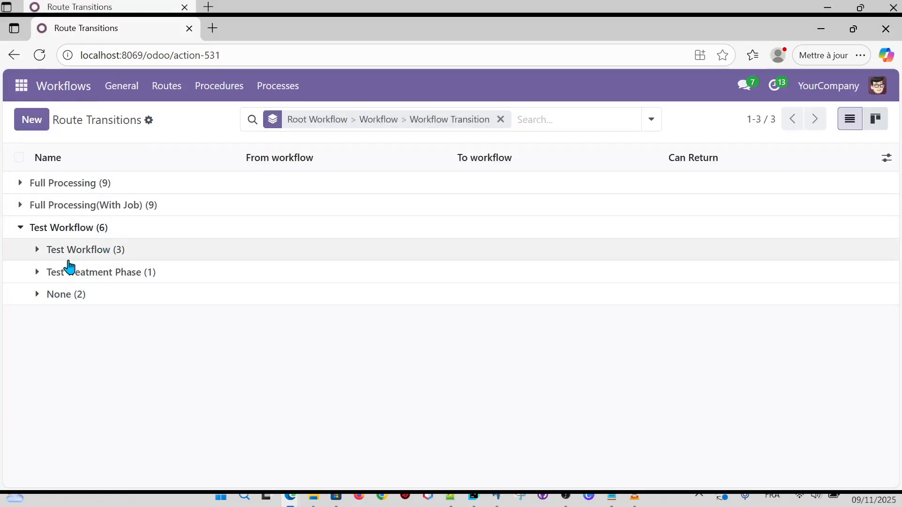
pyautogui.click(37, 251)
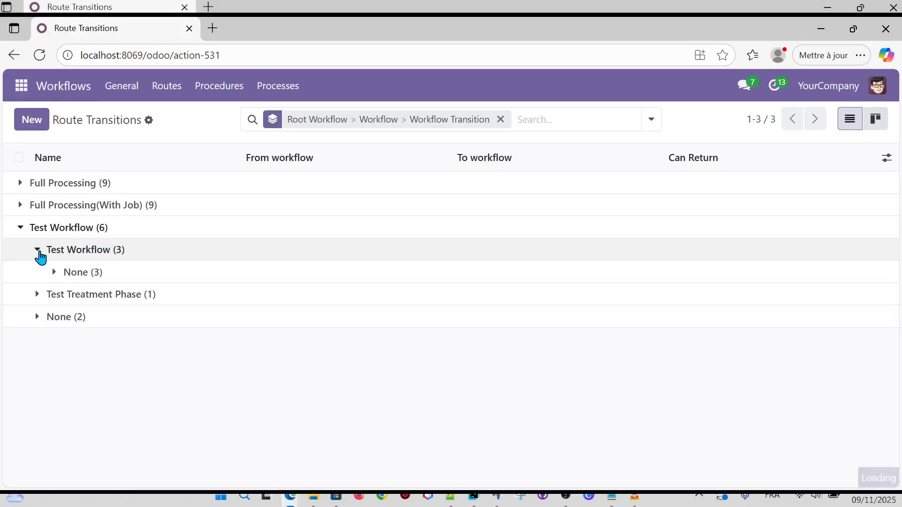
pyautogui.click(55, 275)
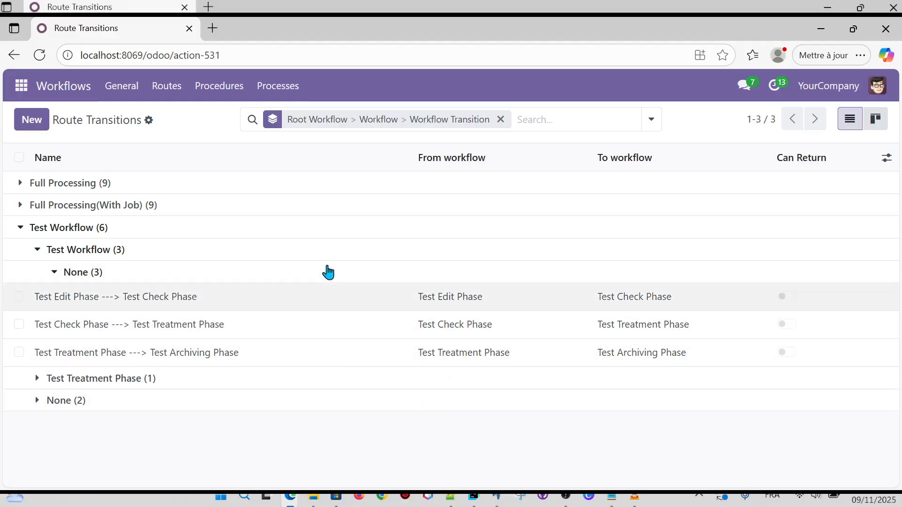
# Select and clear the list text, open the route-related pages menu, and switch programs.
pyautogui.hotkey('ctrl', 'a')
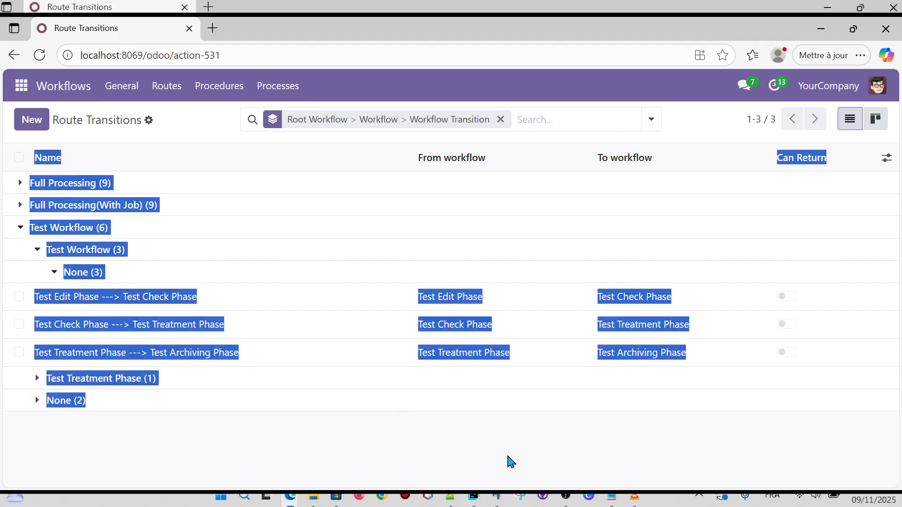
pyautogui.click(510, 461)
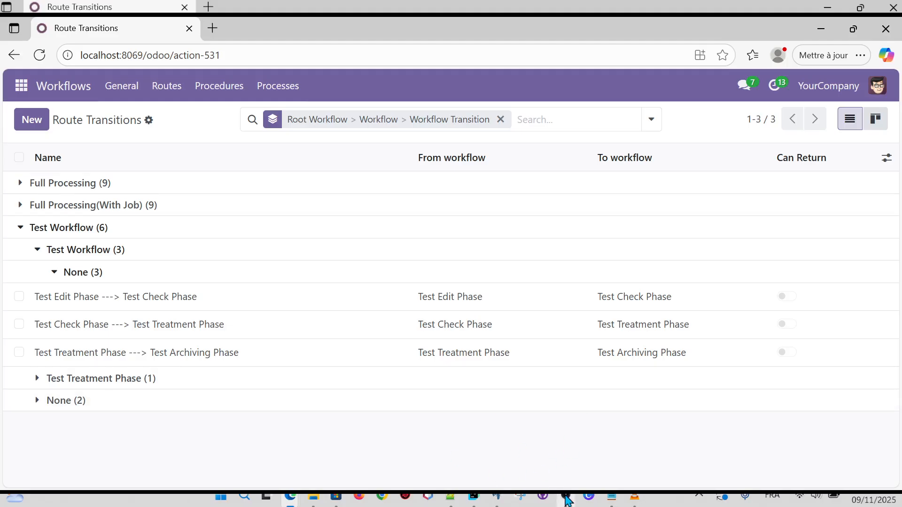
pyautogui.click(162, 90)
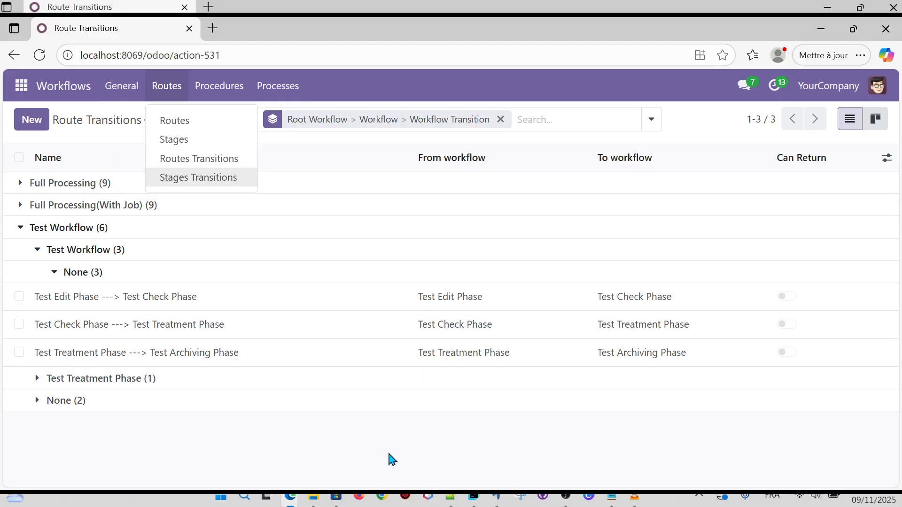
pyautogui.click(566, 501)
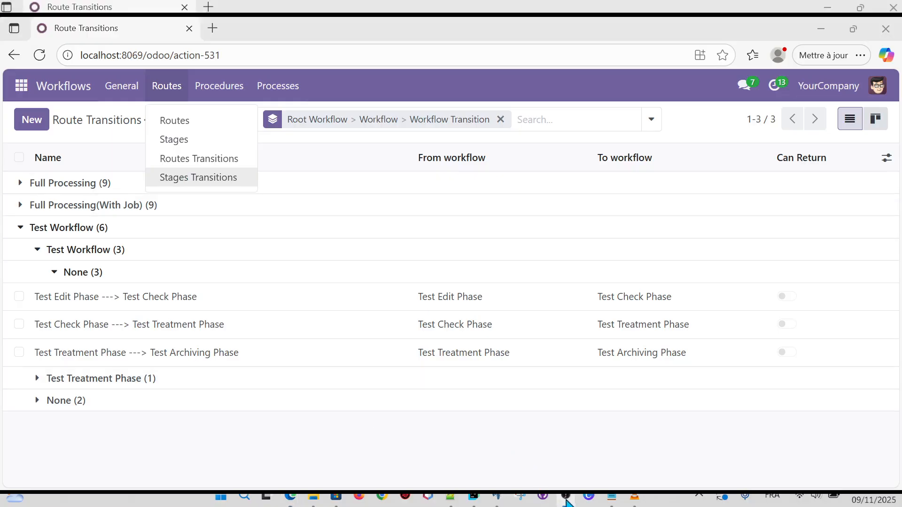